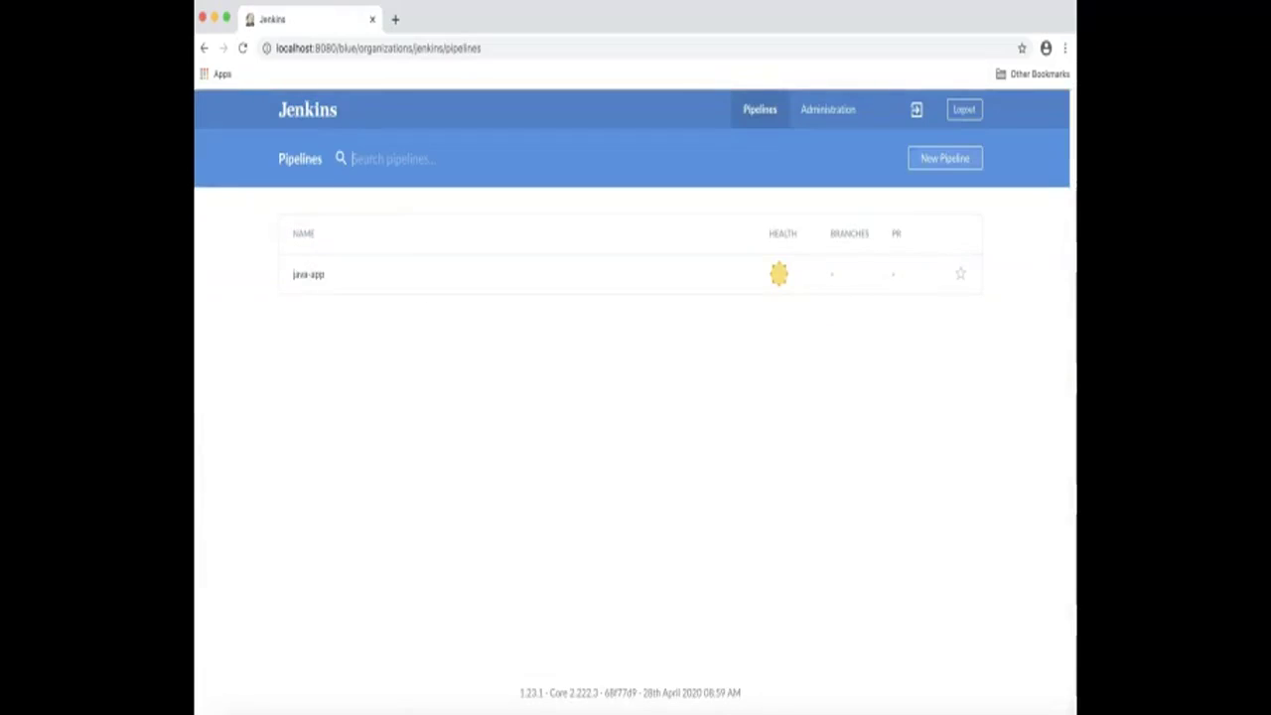
Start a new pipeline with Git as the code source and enter the demo-pipeline repository's SSH URL.
left_click(944, 158)
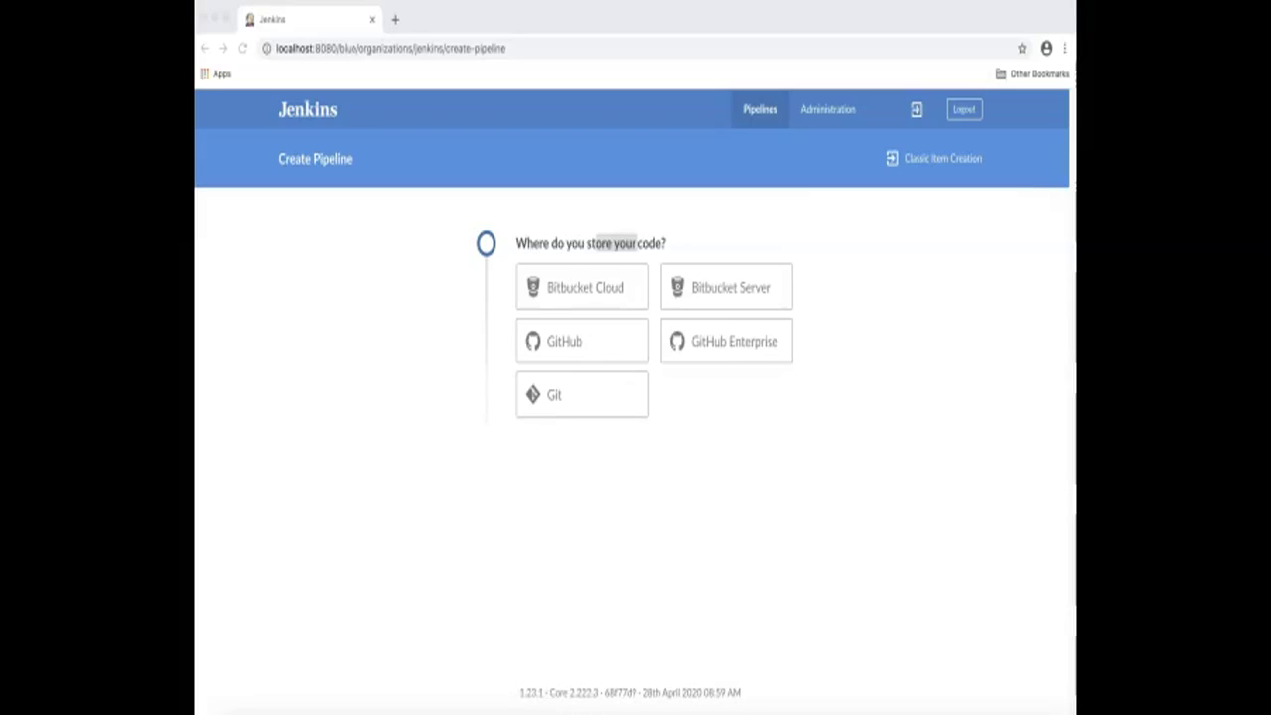
left_click(582, 395)
left_click(582, 395)
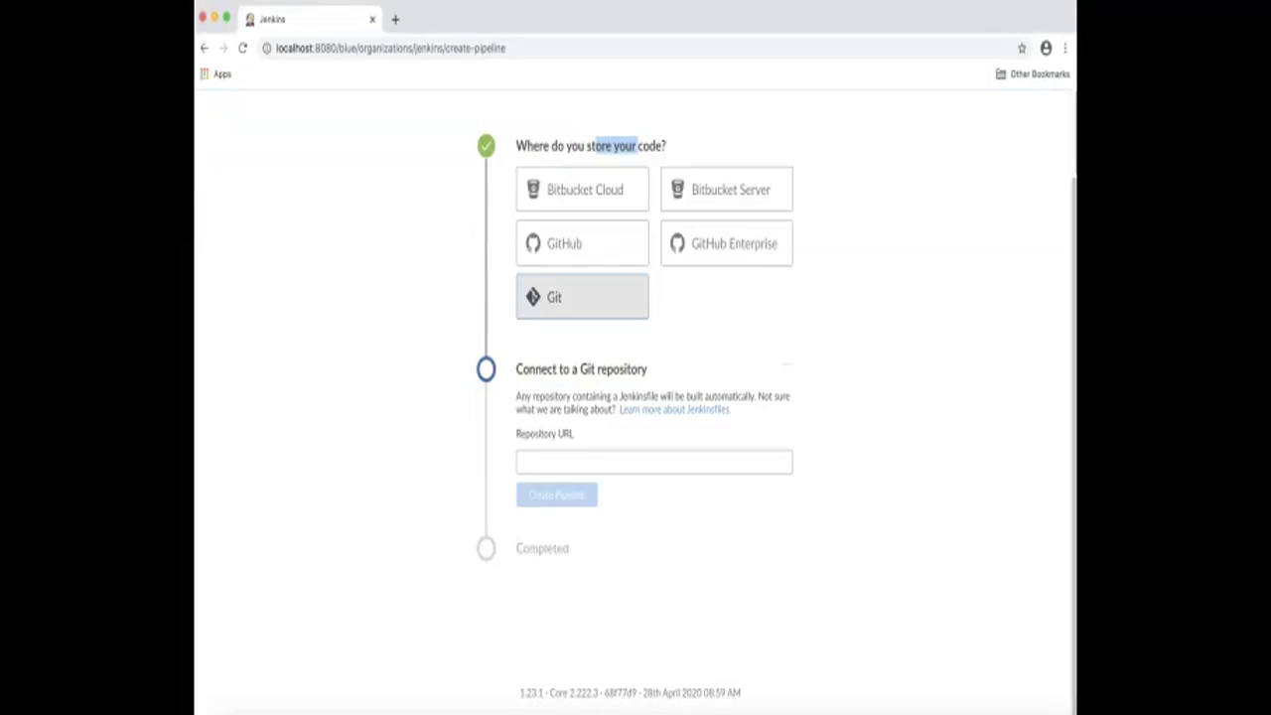
left_click(636, 462)
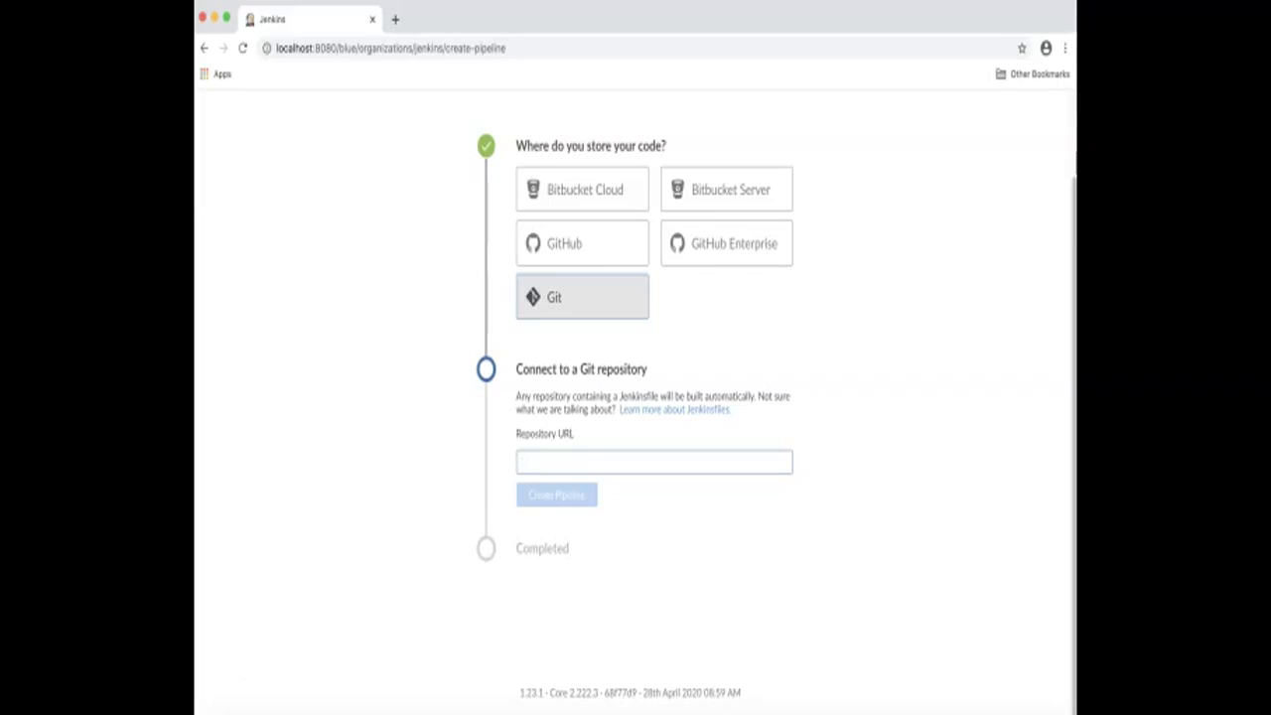
key("super+v")
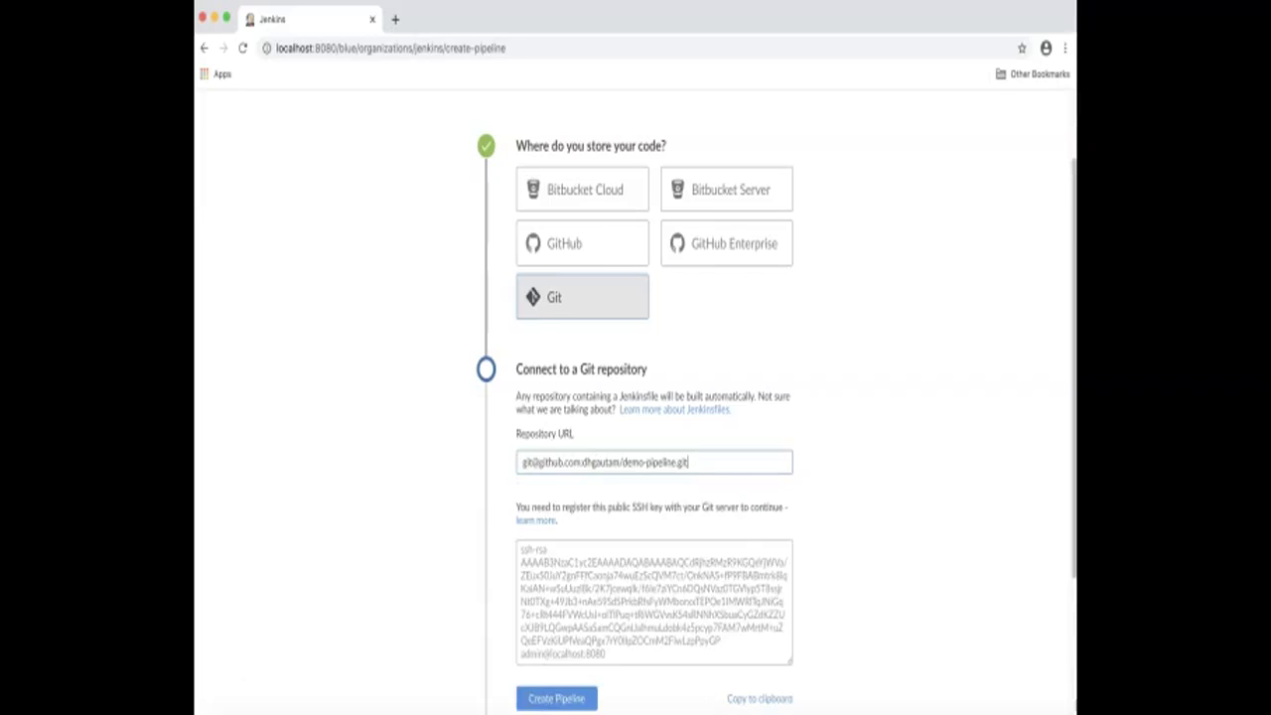
Select the full public SSH key text and create the pipeline from the Git repository.
left_click(256, 712)
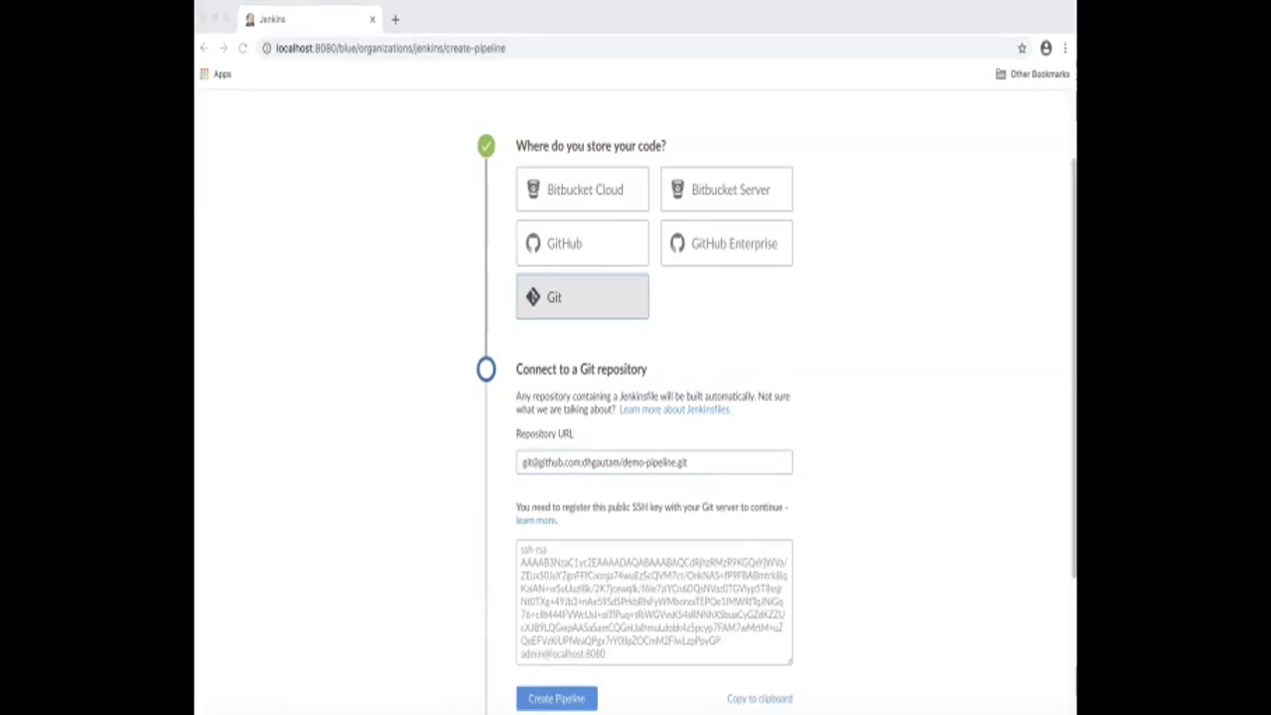
left_click(689, 461)
left_click_drag(522, 549, 608, 655)
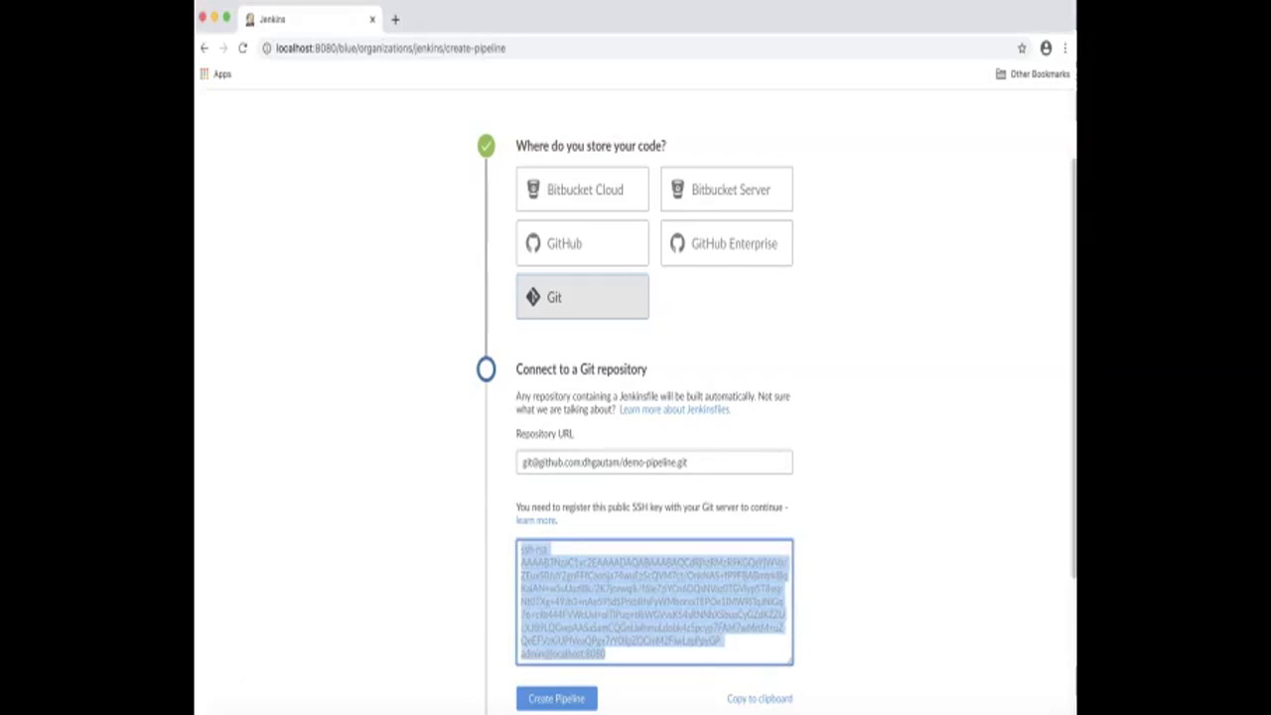
key("super+Tab")
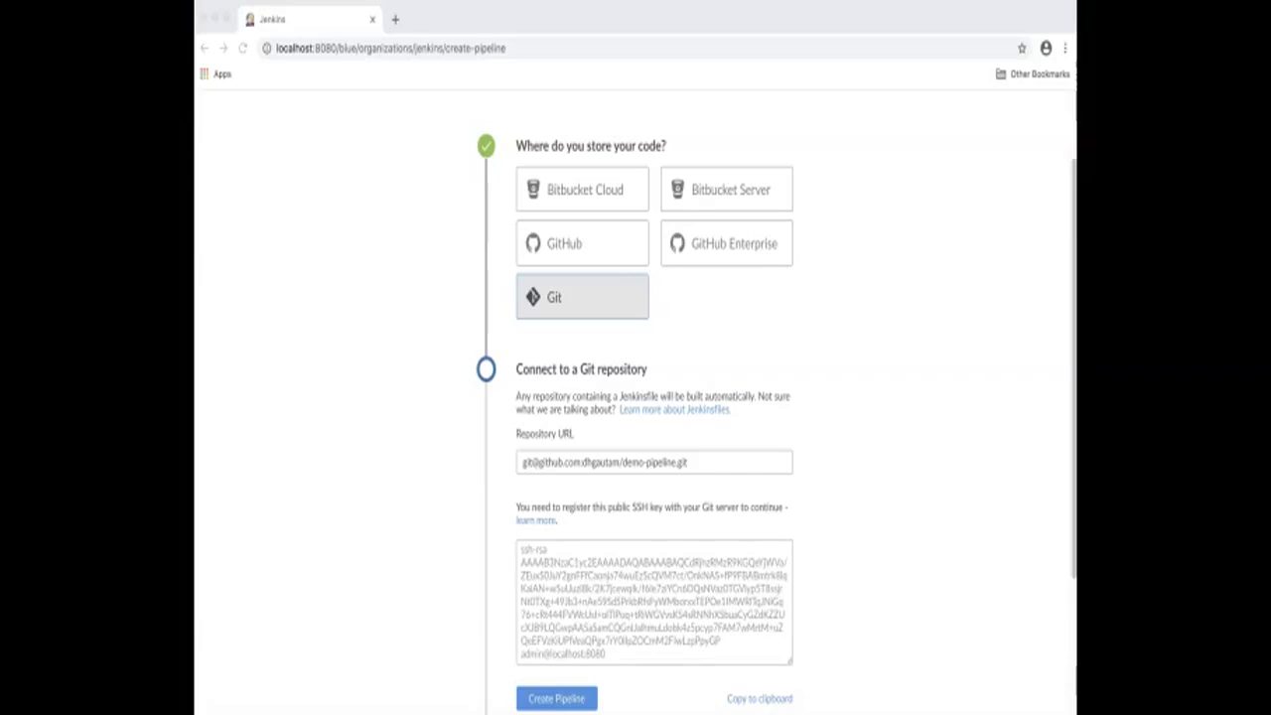
left_click(556, 700)
left_click(557, 699)
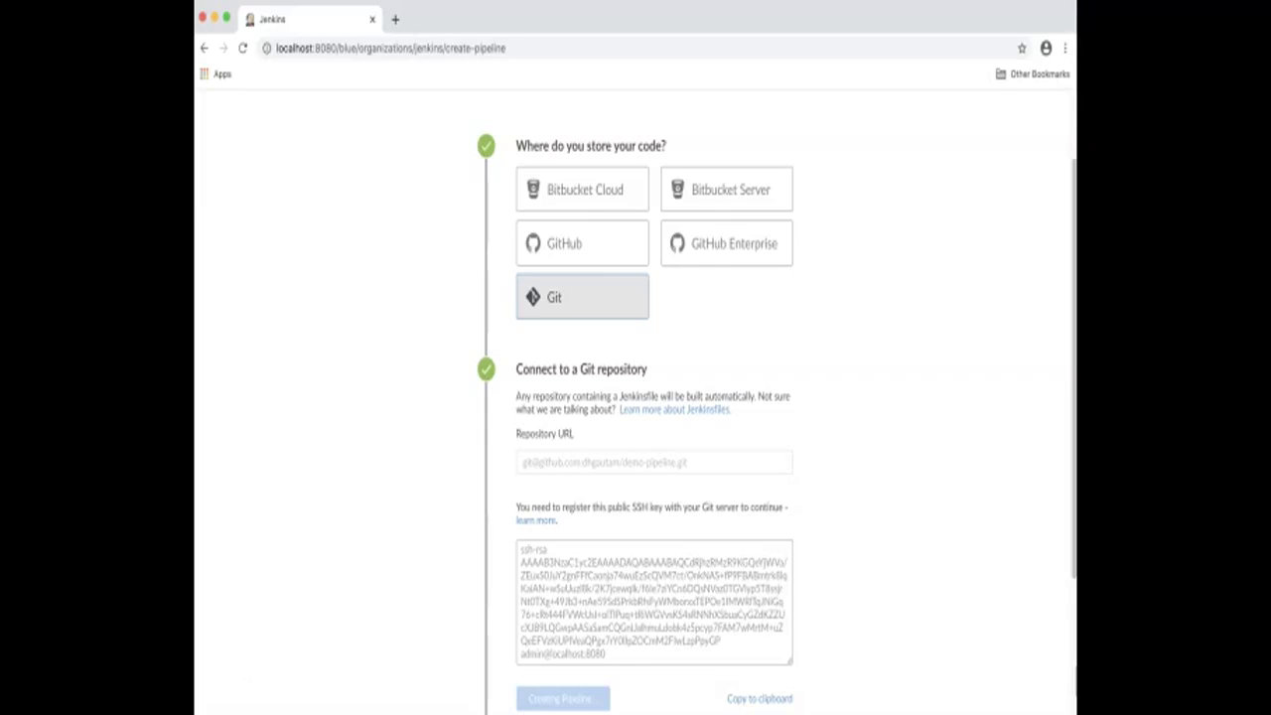
scroll(635, 417, "down", 2)
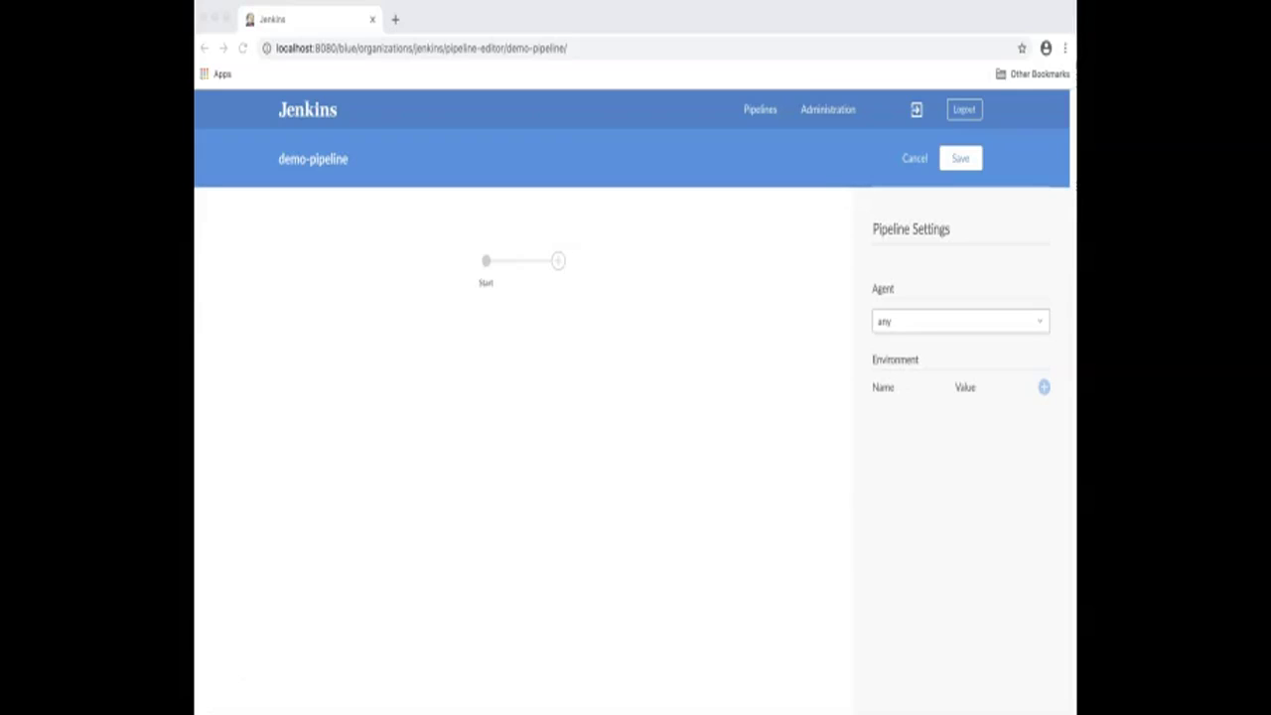
Add the first stage after Start and name it "Build".
left_click(558, 262)
left_click(558, 261)
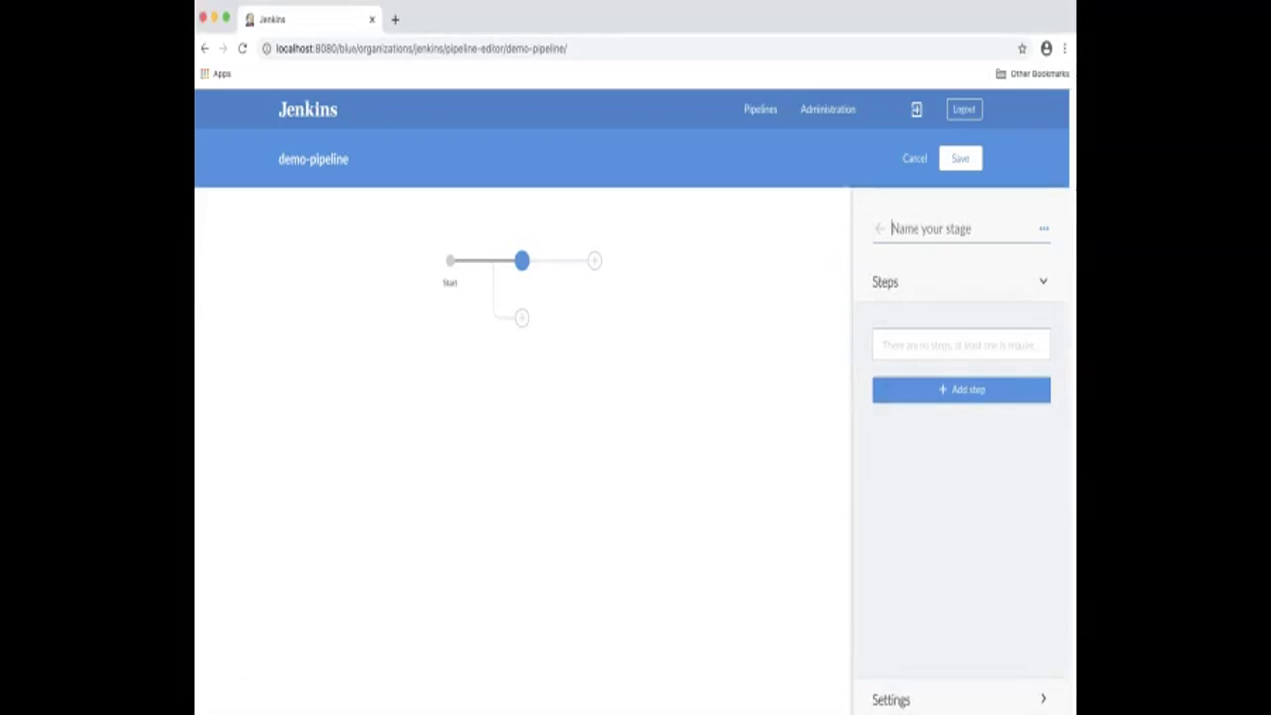
type("Build")
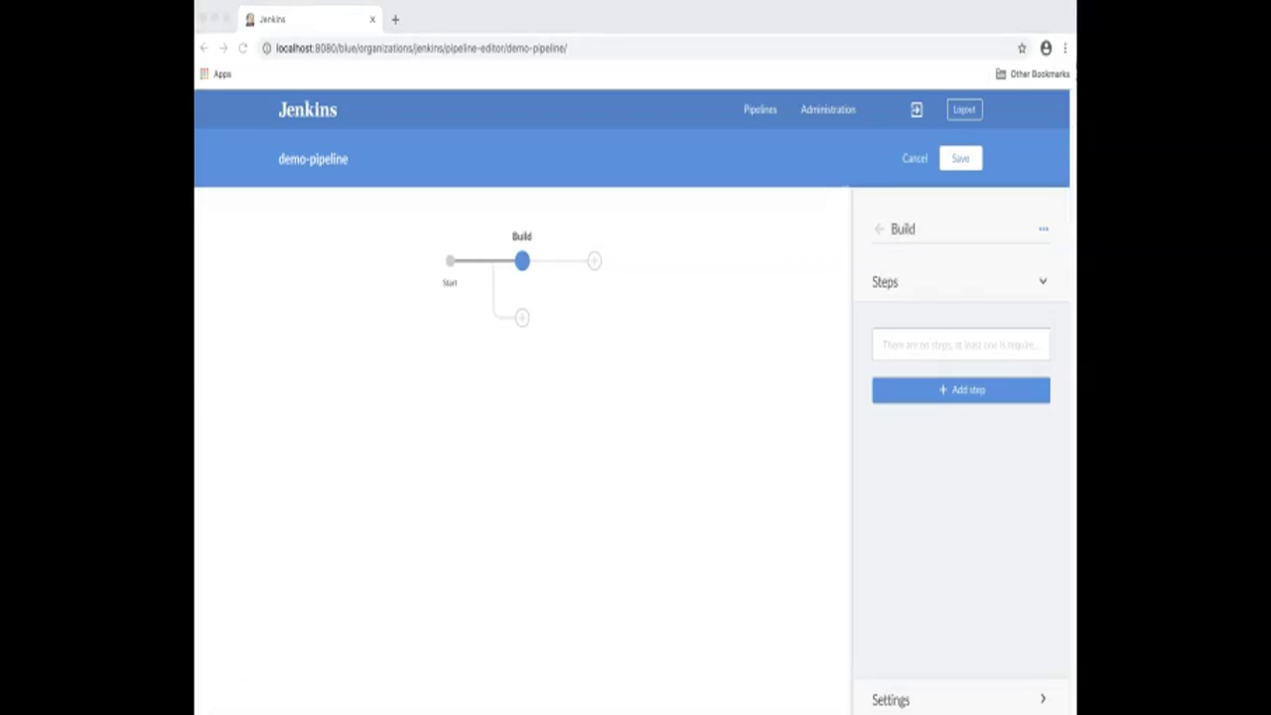
Add a Print Message step to the Build stage with the message "Build demo-app".
left_click(962, 391)
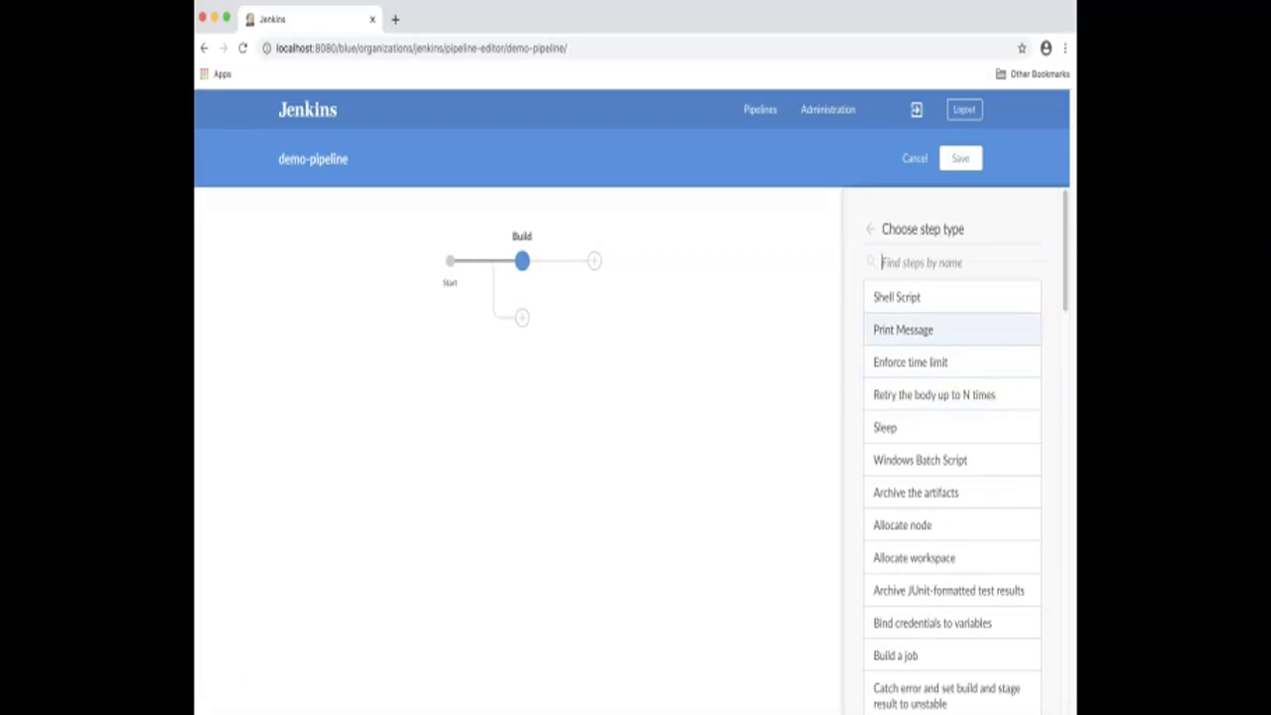
left_click(903, 330)
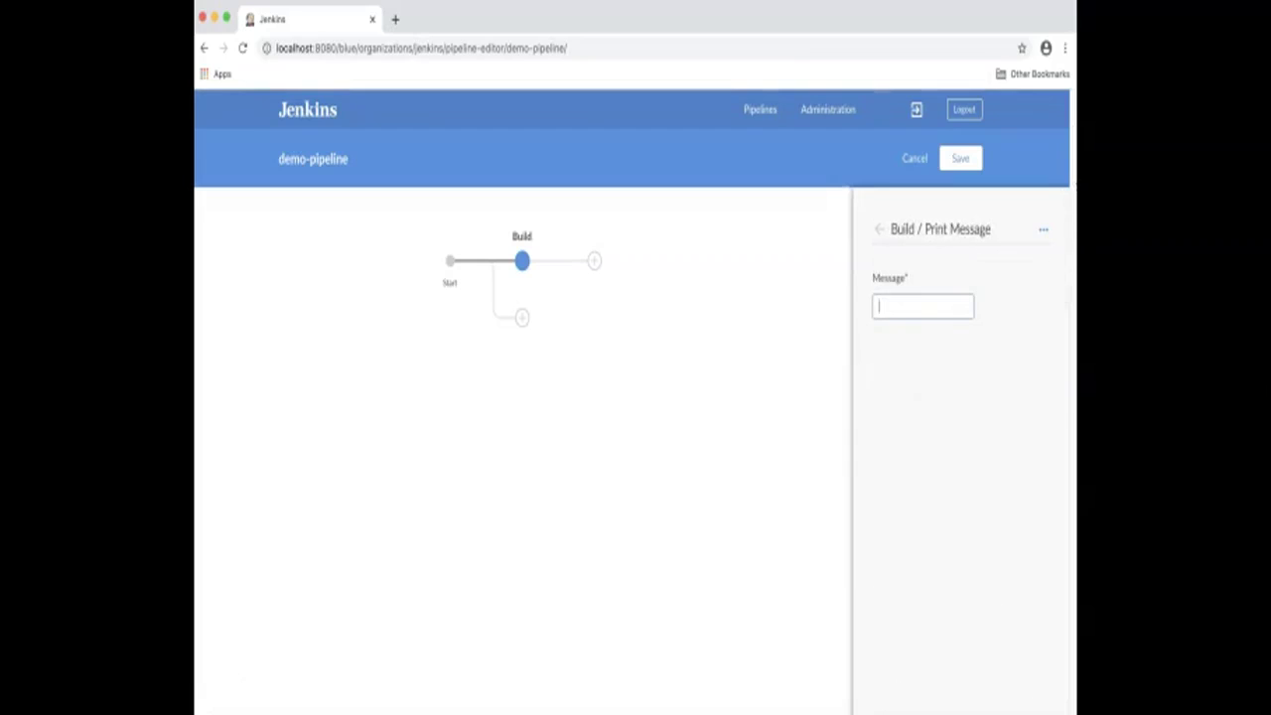
type("Build demo-app")
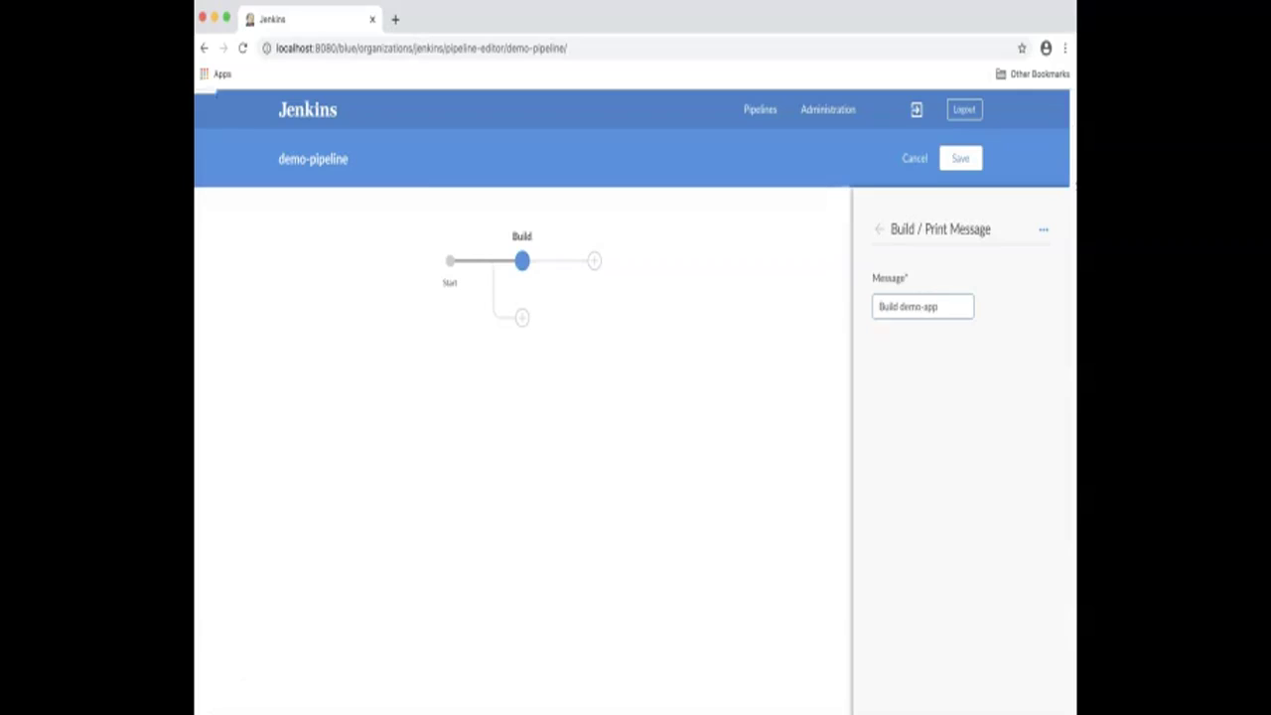
left_click(880, 229)
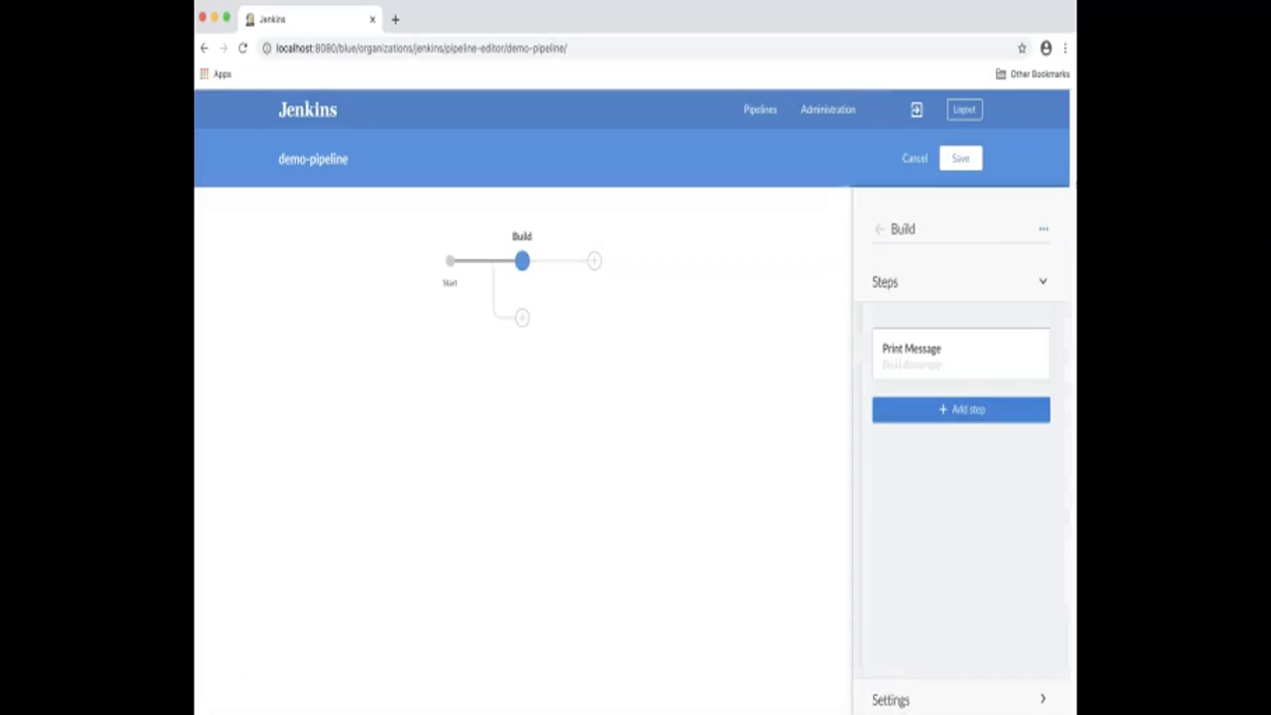
Add a Shell Script step to the Build stage that runs "sh run_build_script.sh".
left_click(969, 410)
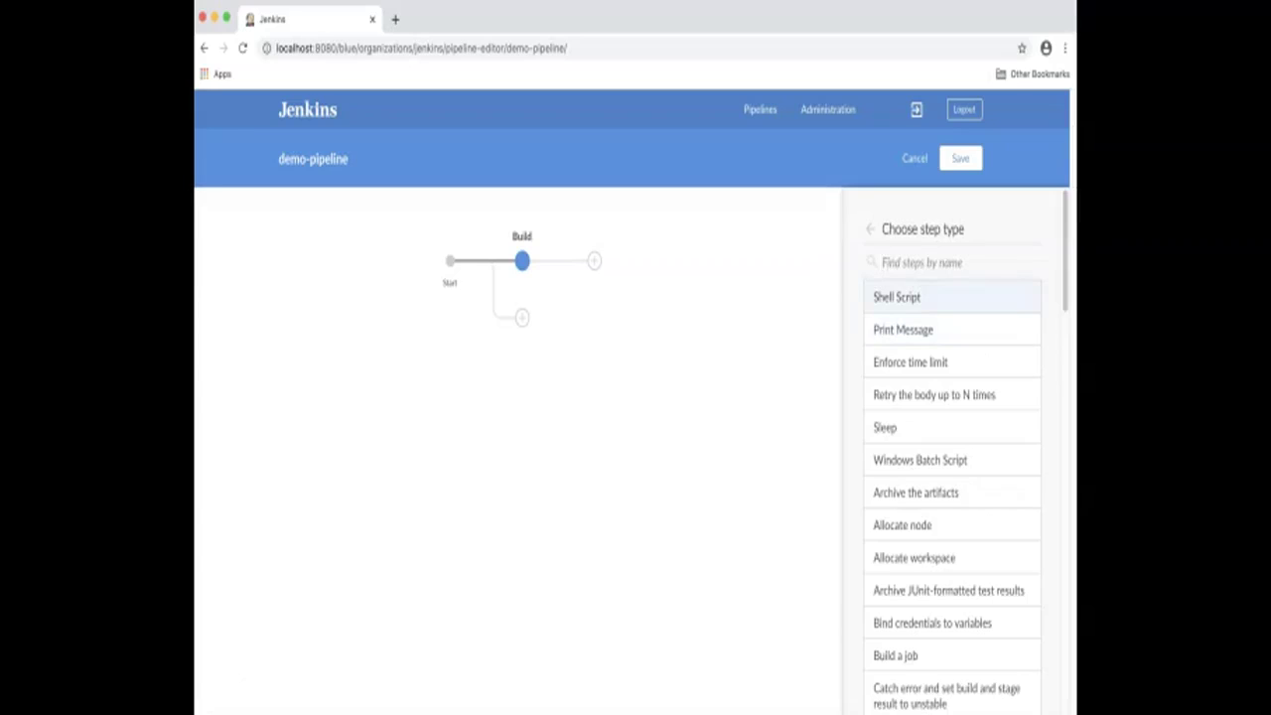
left_click(897, 297)
left_click(883, 320)
key("super+Tab")
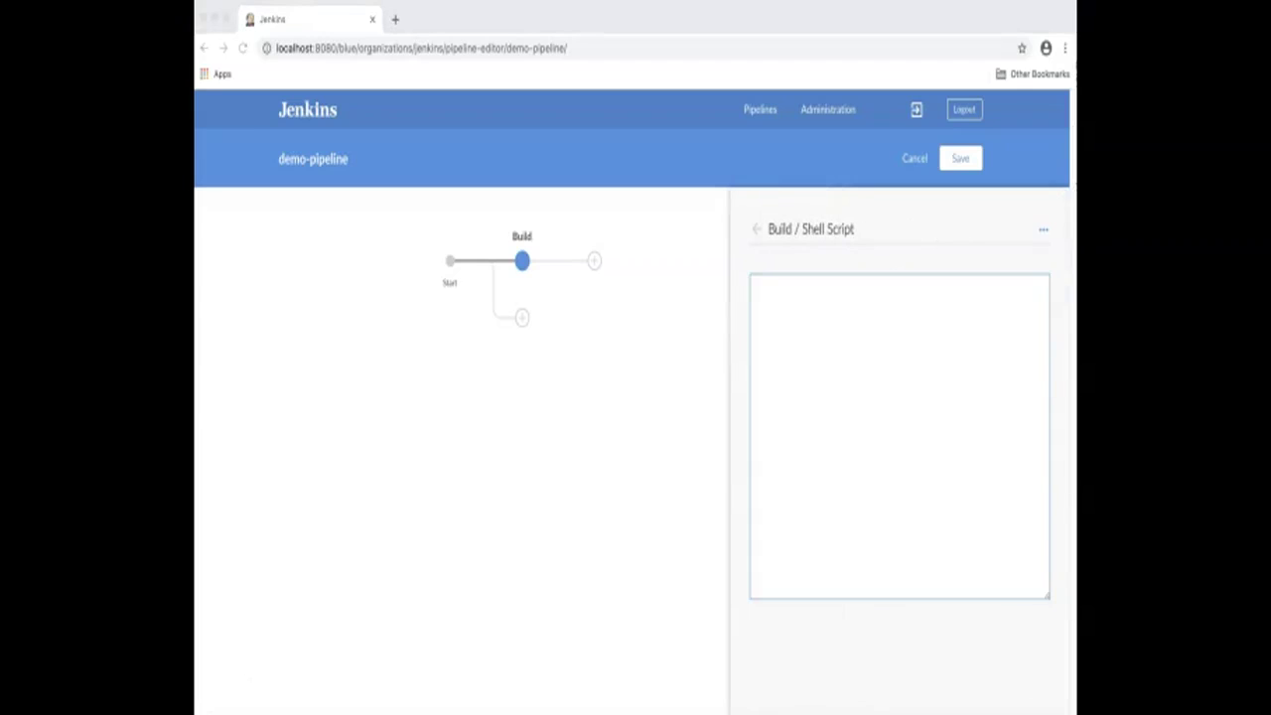
key("super+Tab")
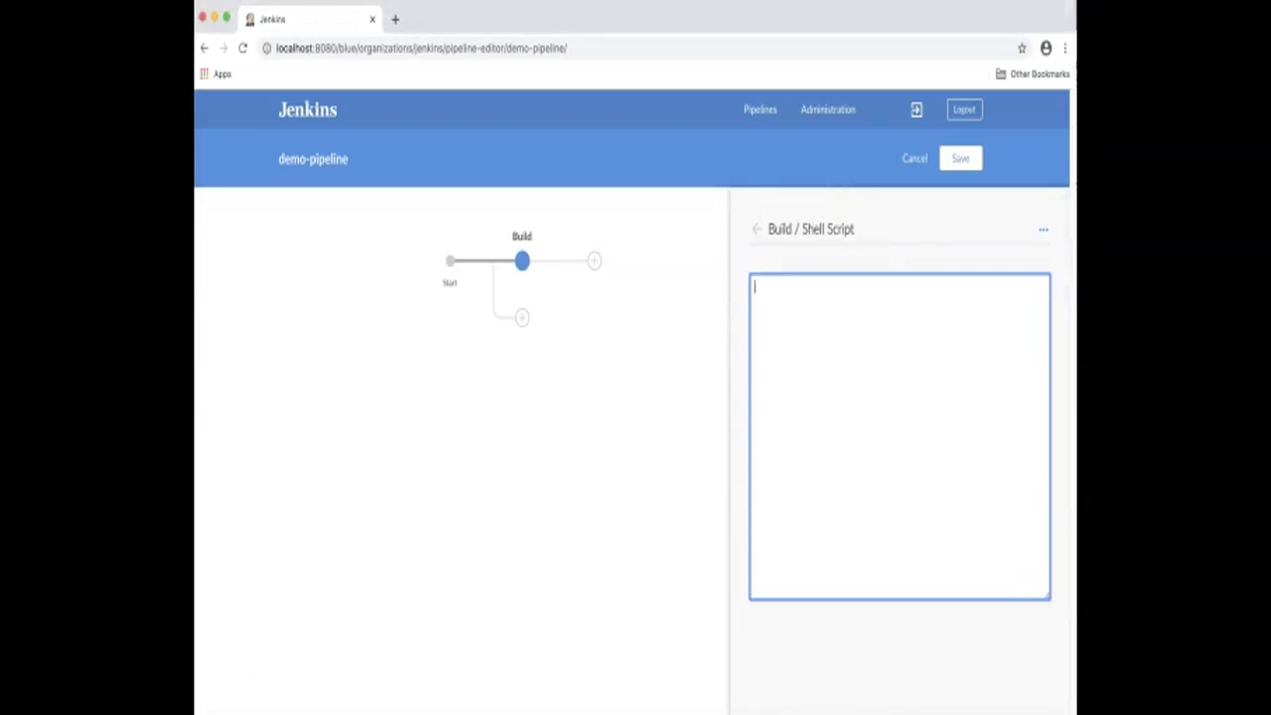
type("sh run_build_script.sh")
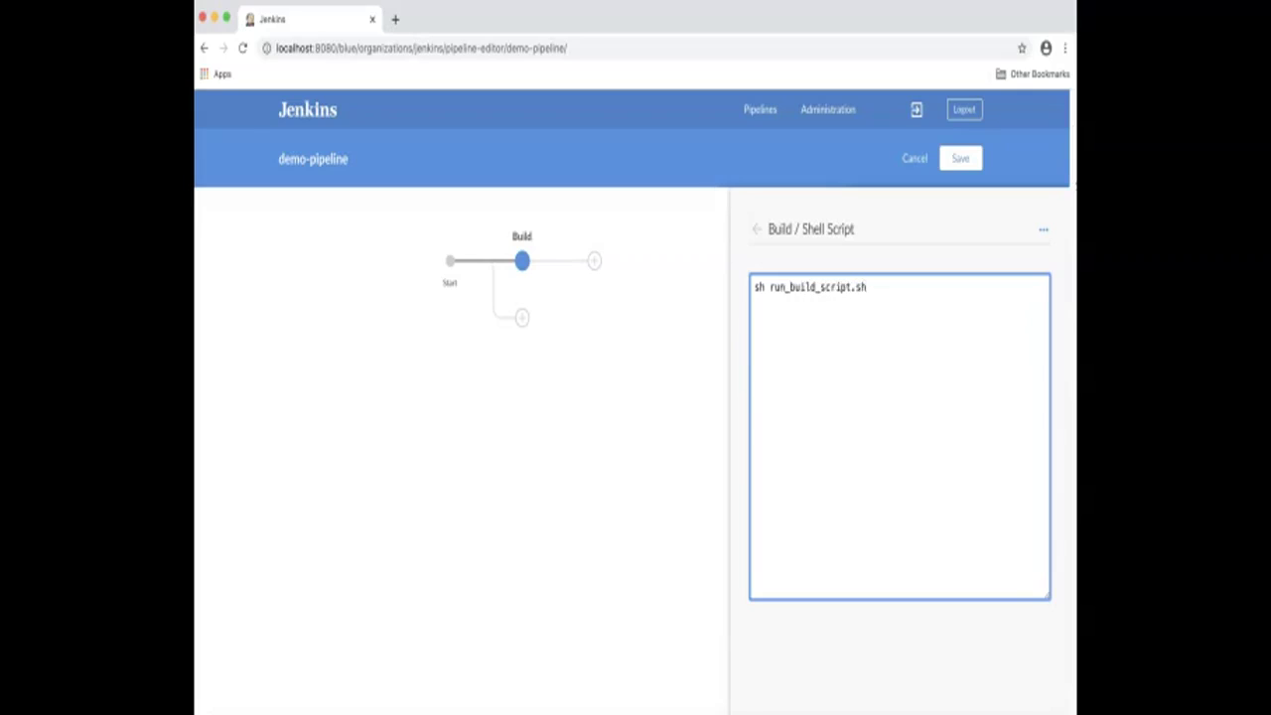
left_click(757, 229)
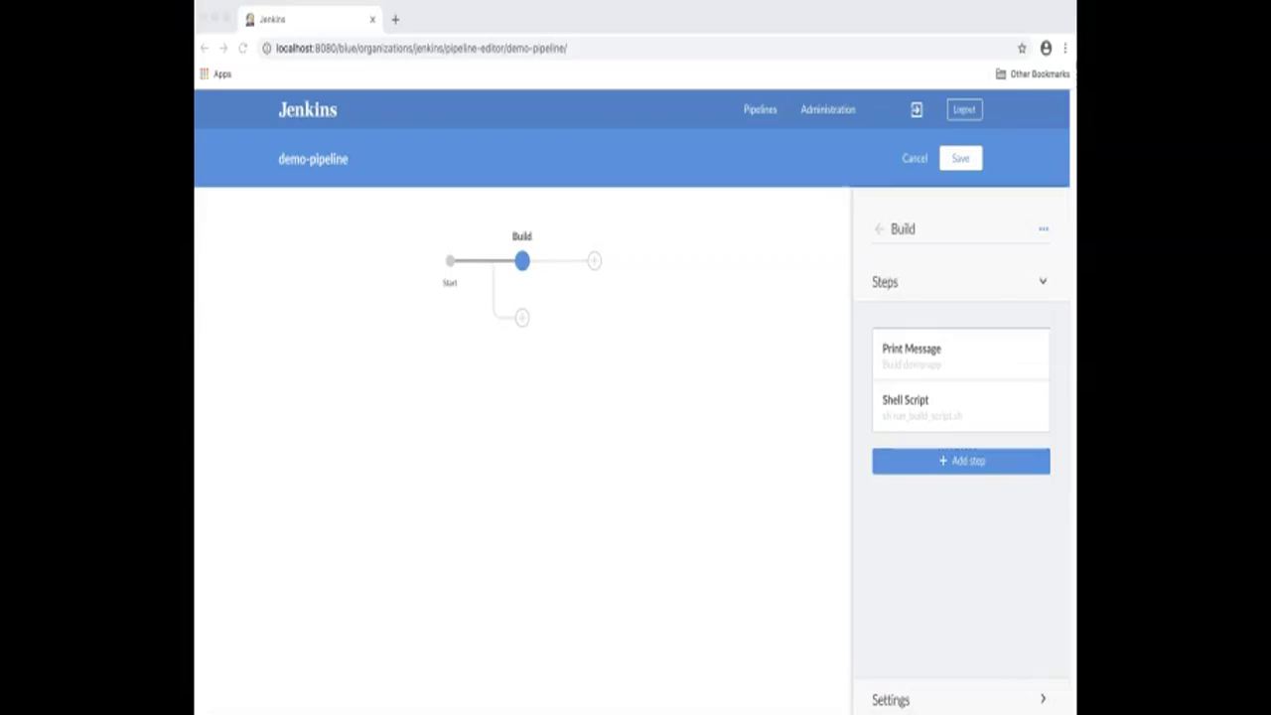
Add a new sequential stage after Build and name it "Linux Tests".
left_click(594, 260)
left_click(594, 261)
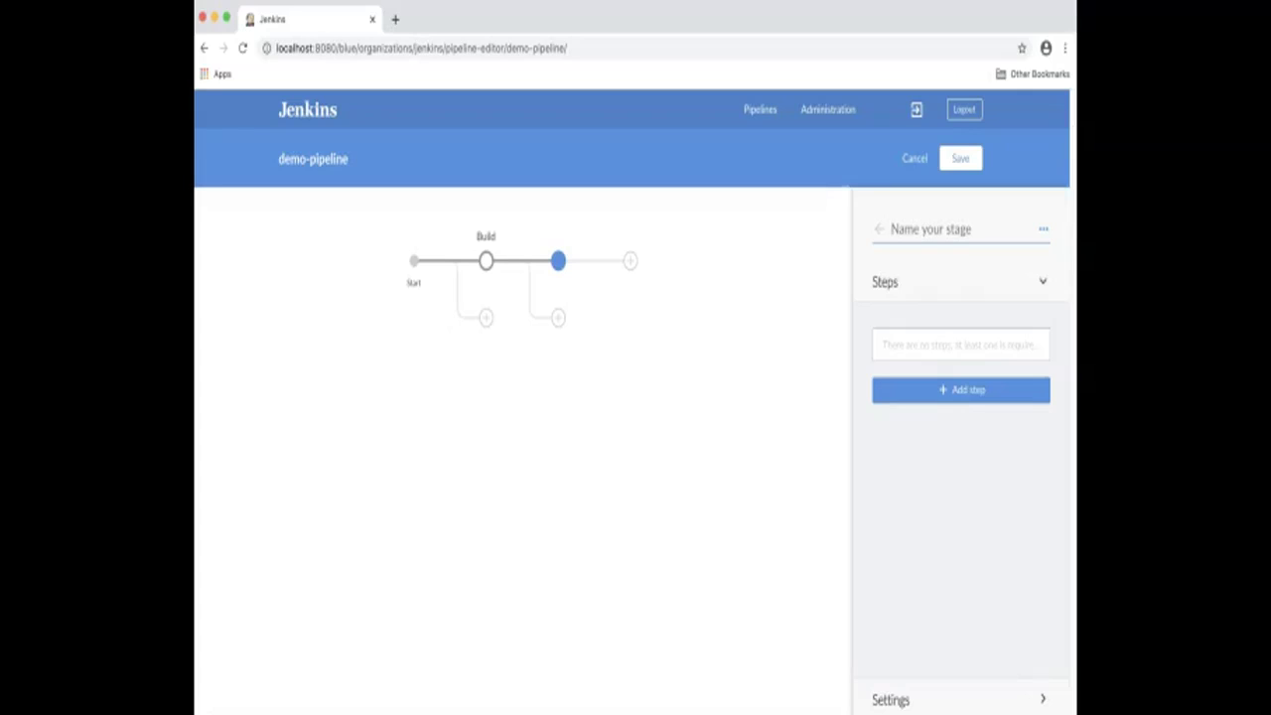
type("Linux Tests")
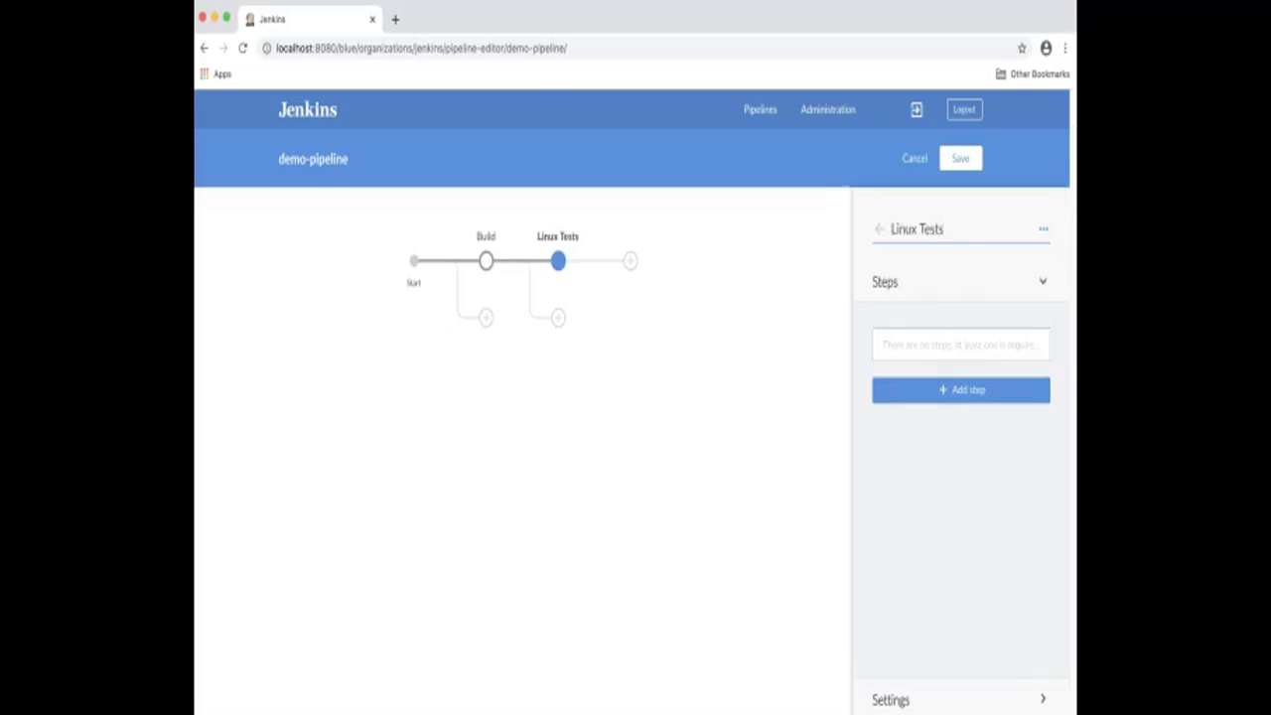
key("super+Tab")
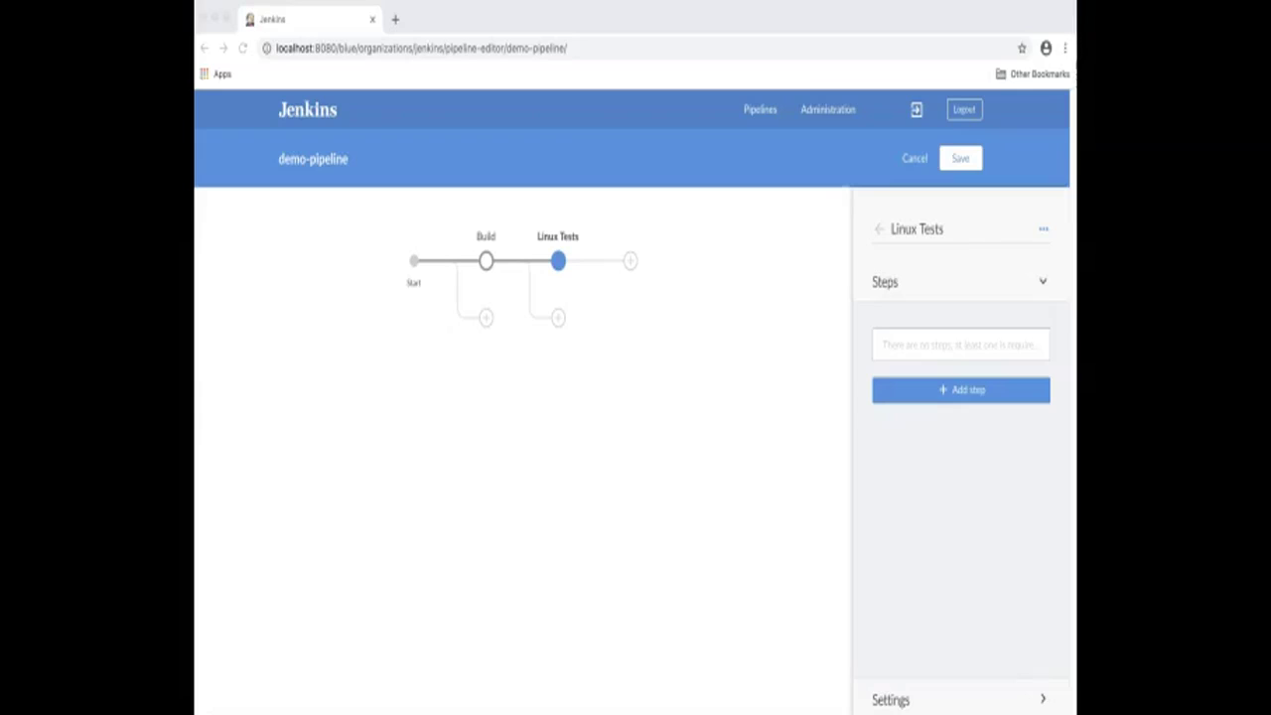
Add a Print Message step to the Linux Tests stage with the message "Run Linux Tests".
left_click(962, 393)
left_click(962, 393)
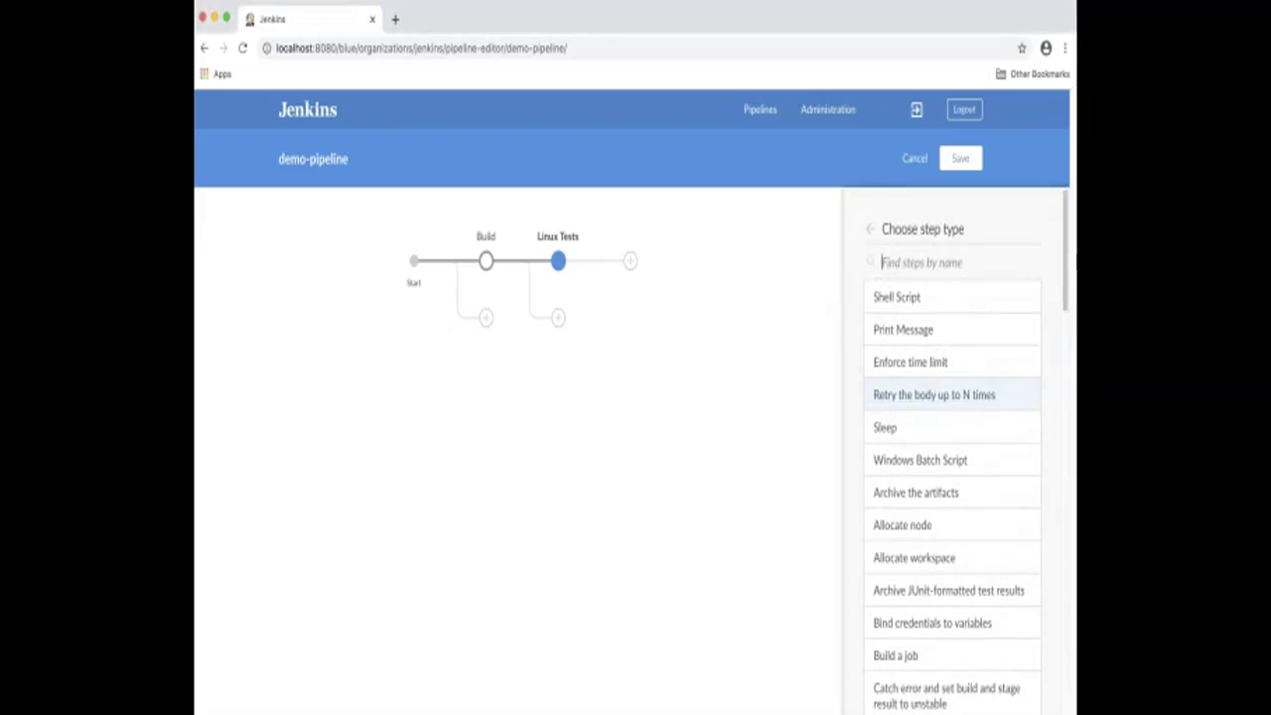
left_click(904, 329)
left_click(923, 305)
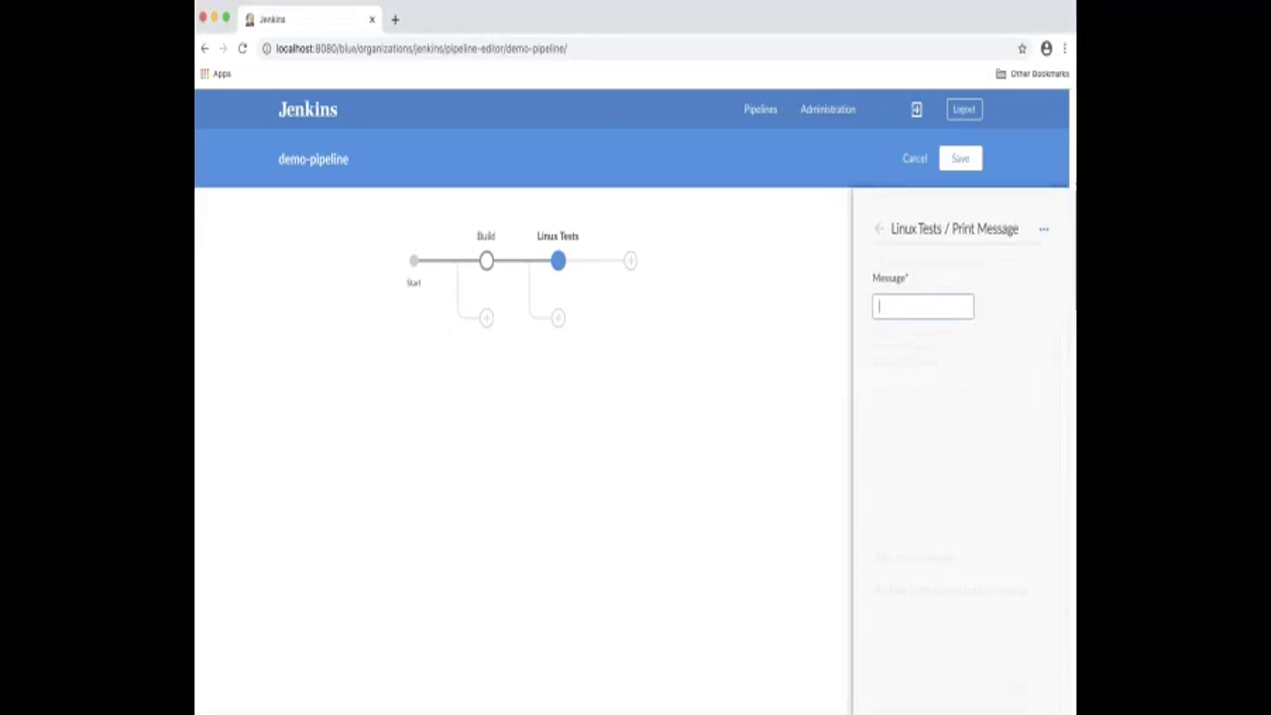
type("Run Linux Tests")
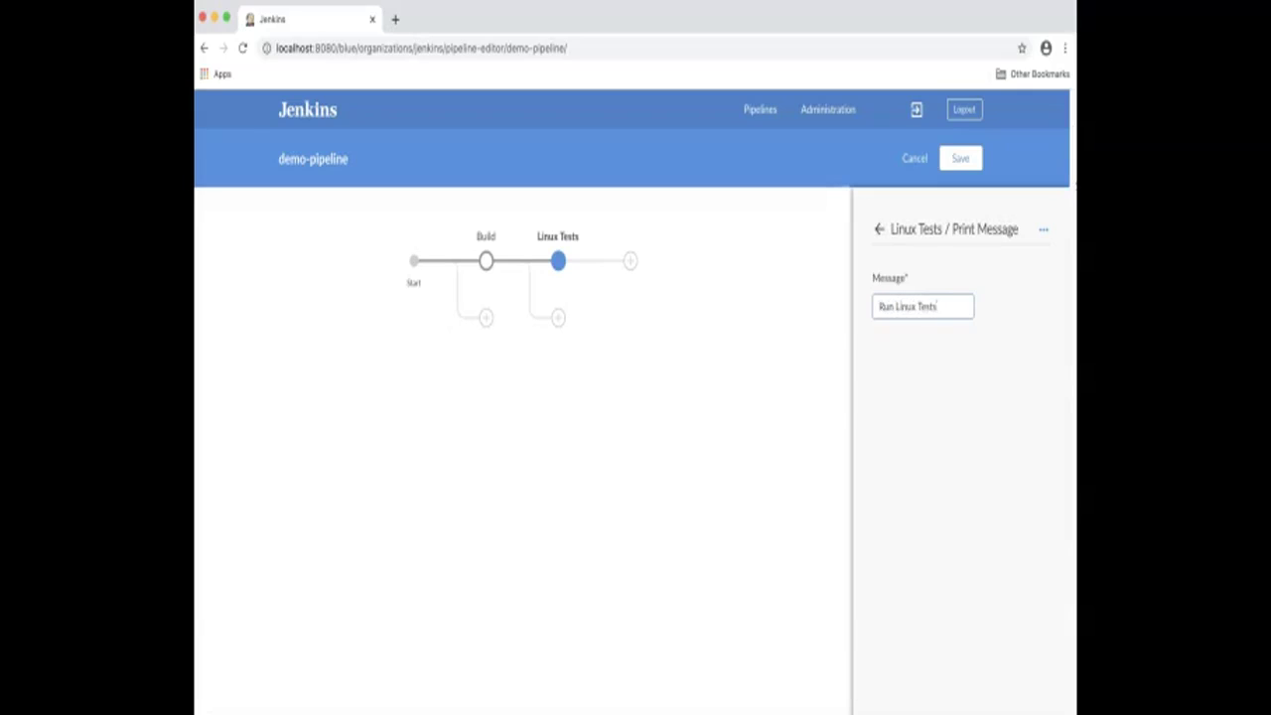
left_click(881, 229)
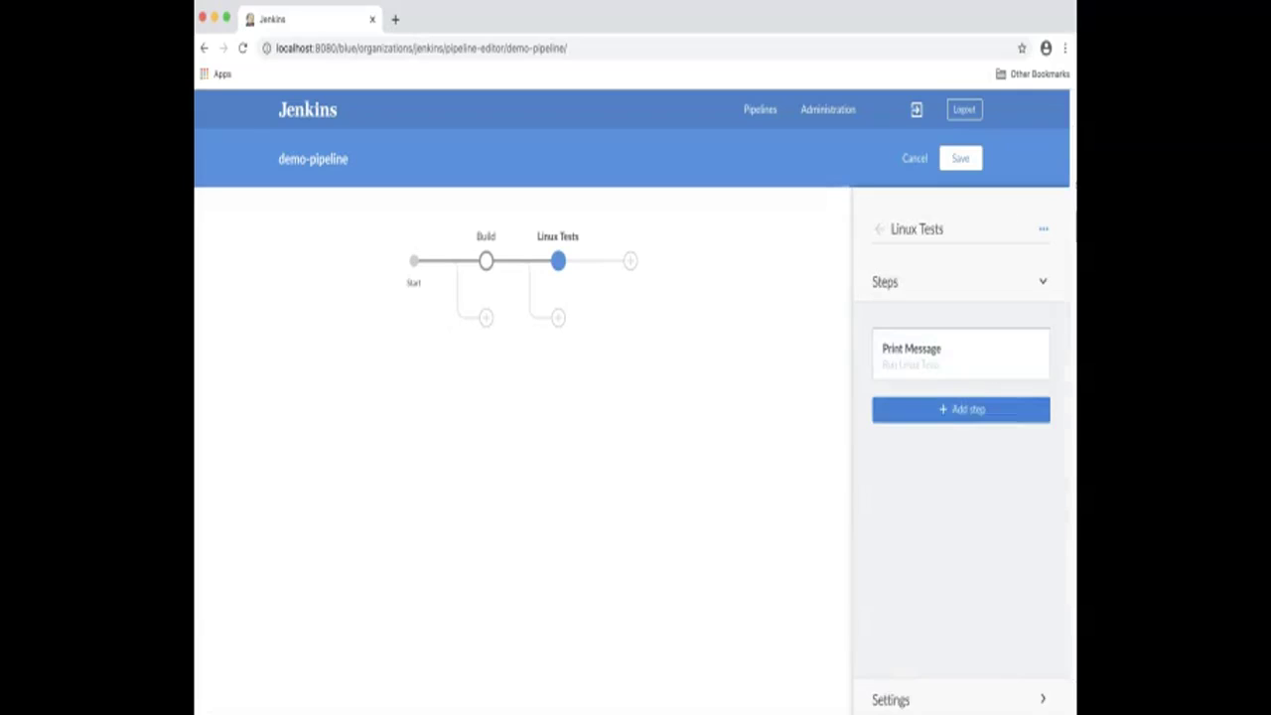
Add a Shell Script step to the Linux Tests stage that runs "sh run_linux_tests.sh".
left_click(962, 414)
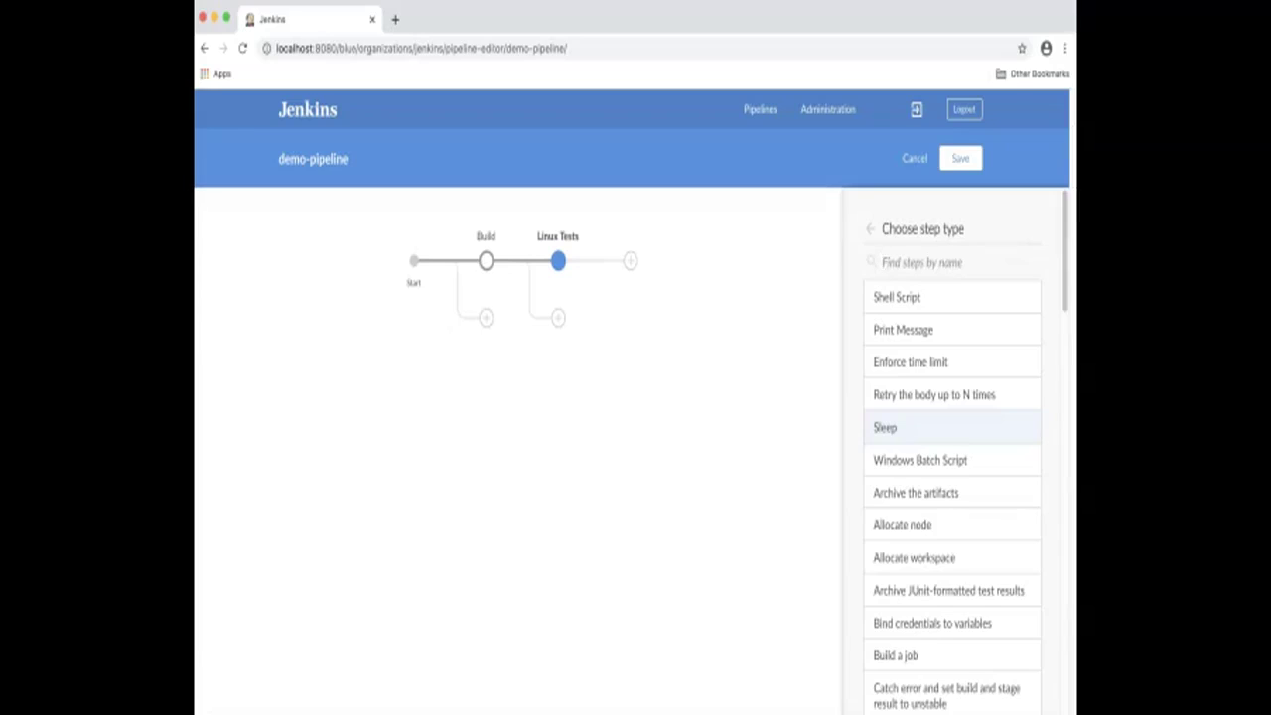
left_click(952, 297)
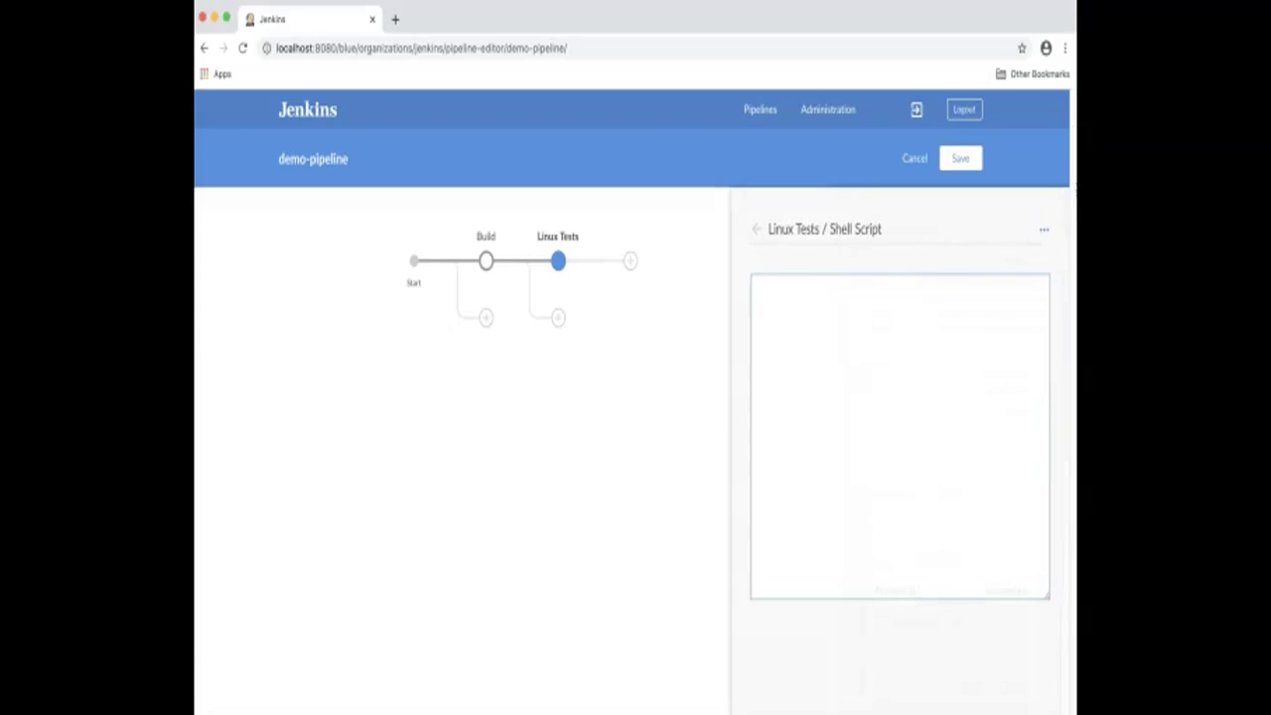
left_click(937, 316)
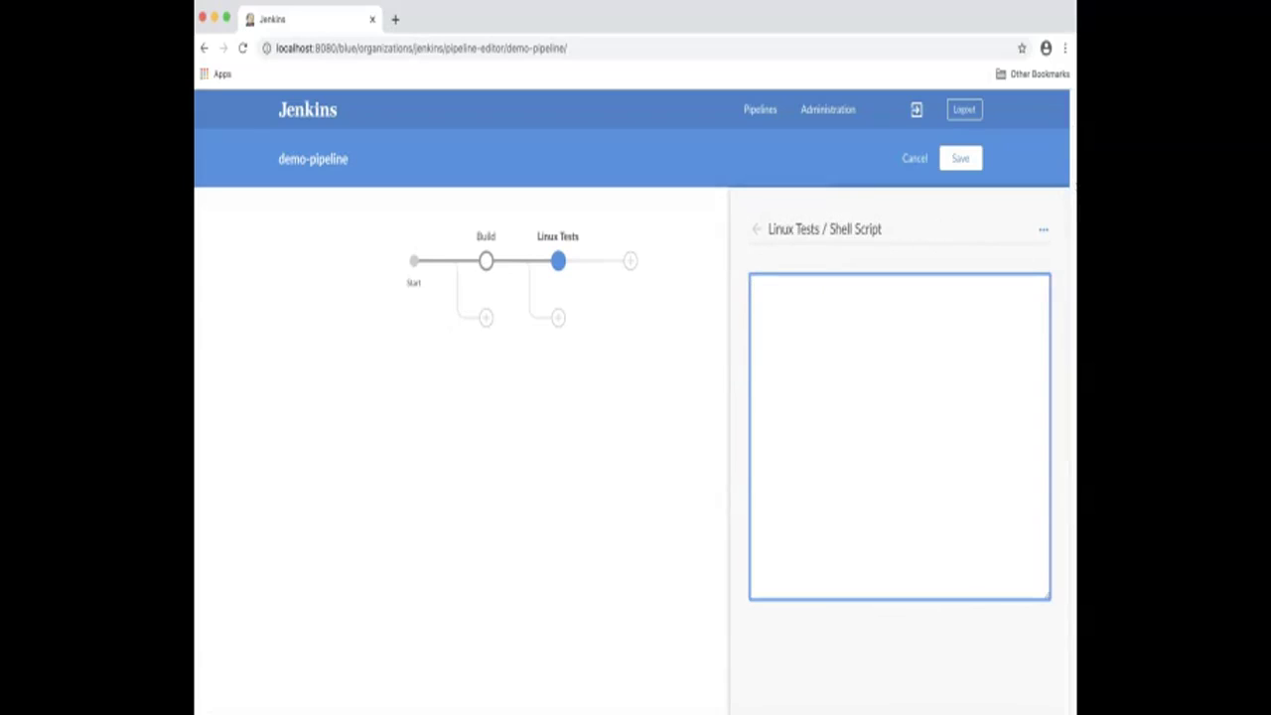
type("sh run_linux_tests.sh")
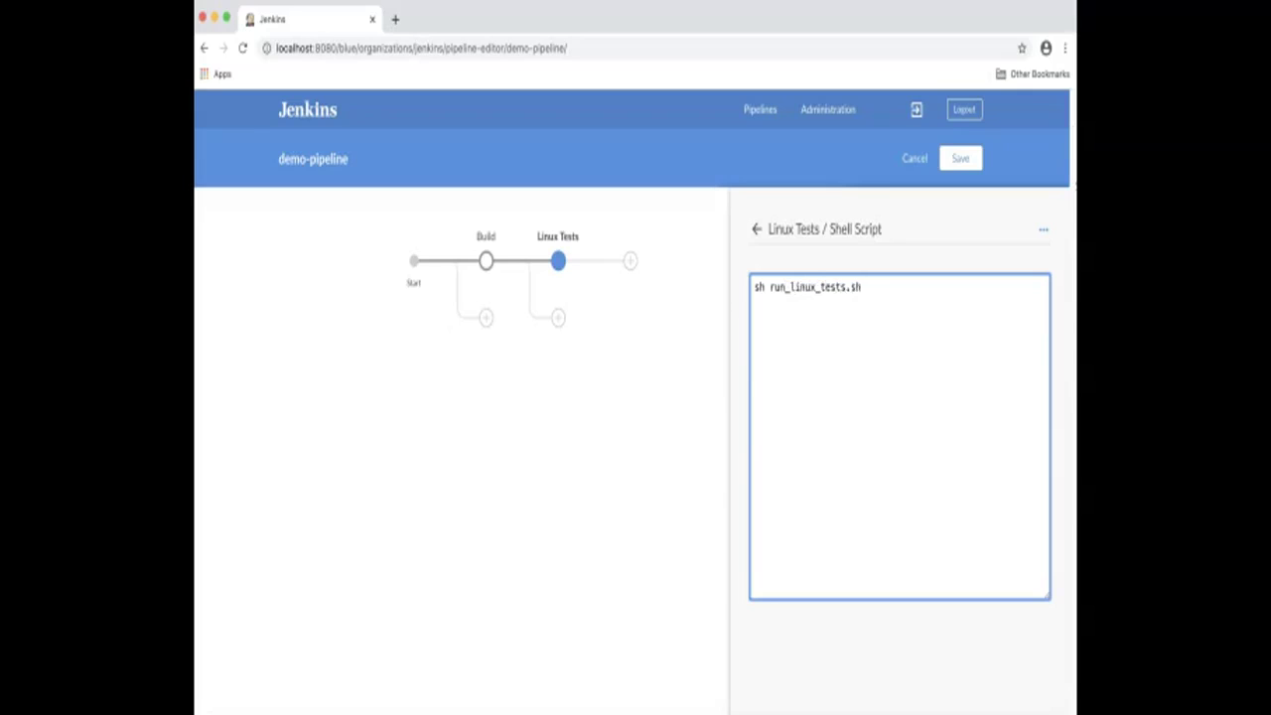
left_click(757, 229)
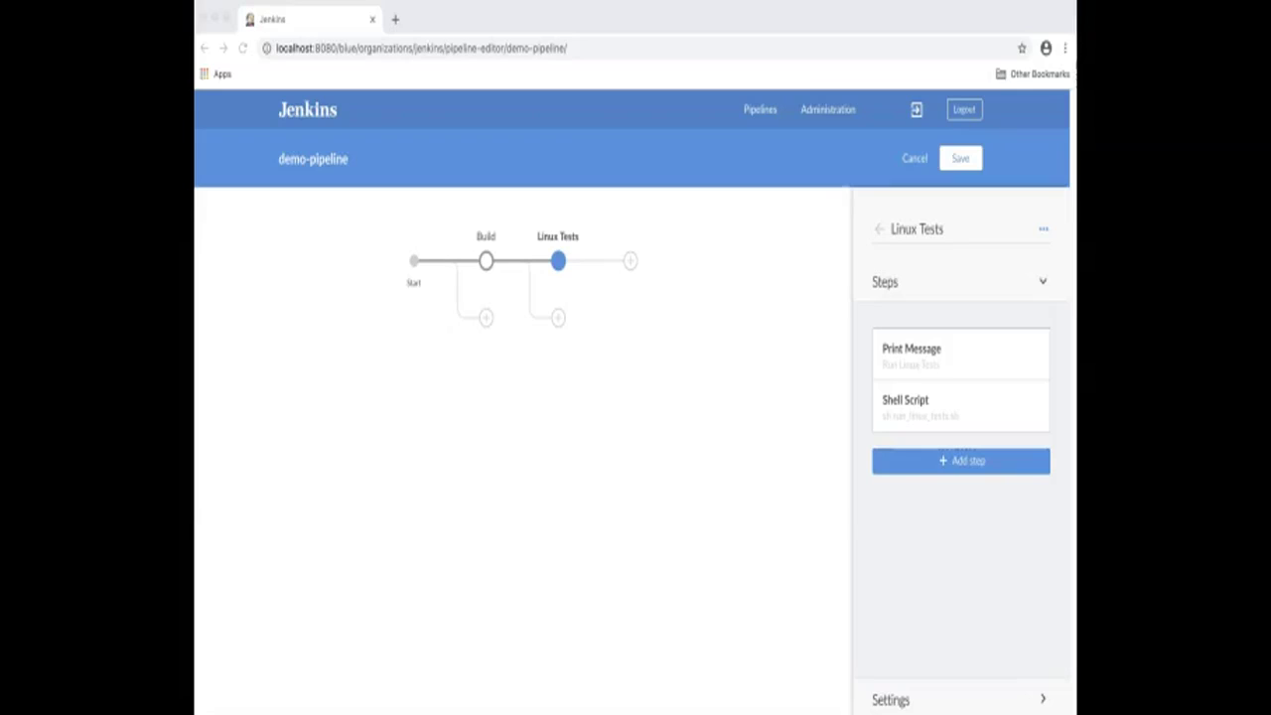
Add a stage parallel to Linux Tests and name it "Windows Tests".
left_click(559, 318)
left_click(558, 318)
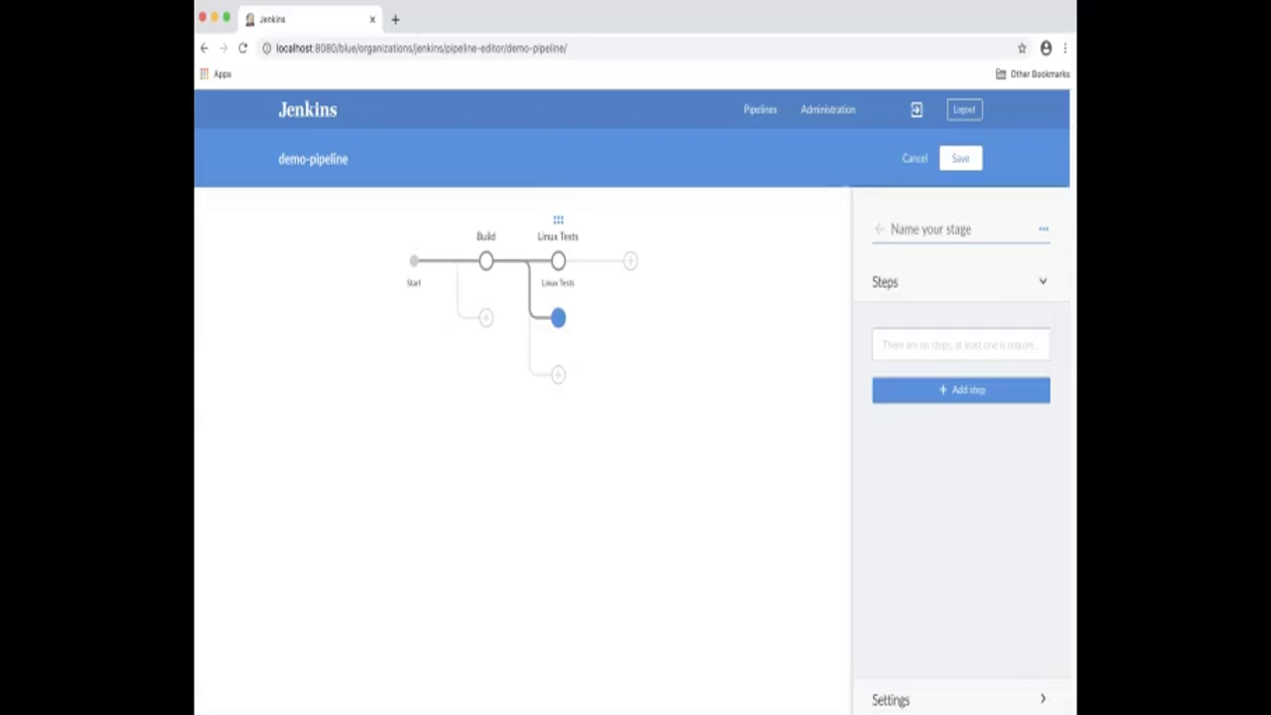
type("Windows Te")
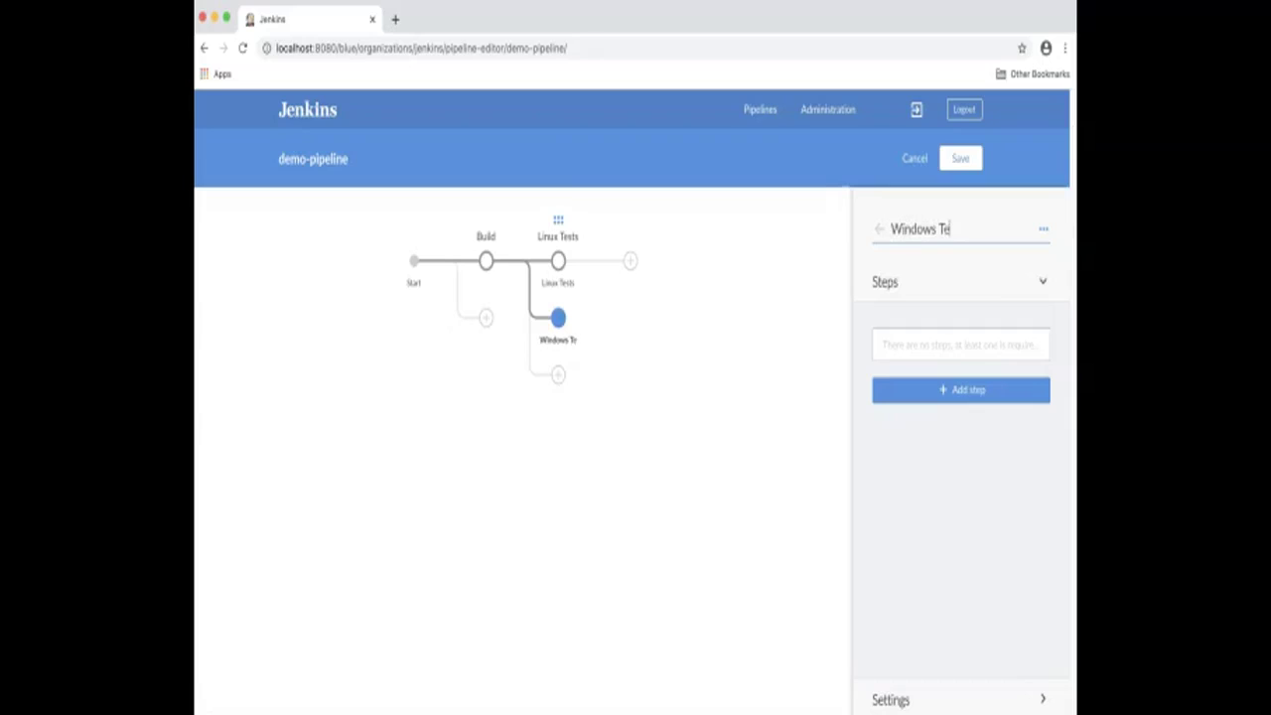
type("sts")
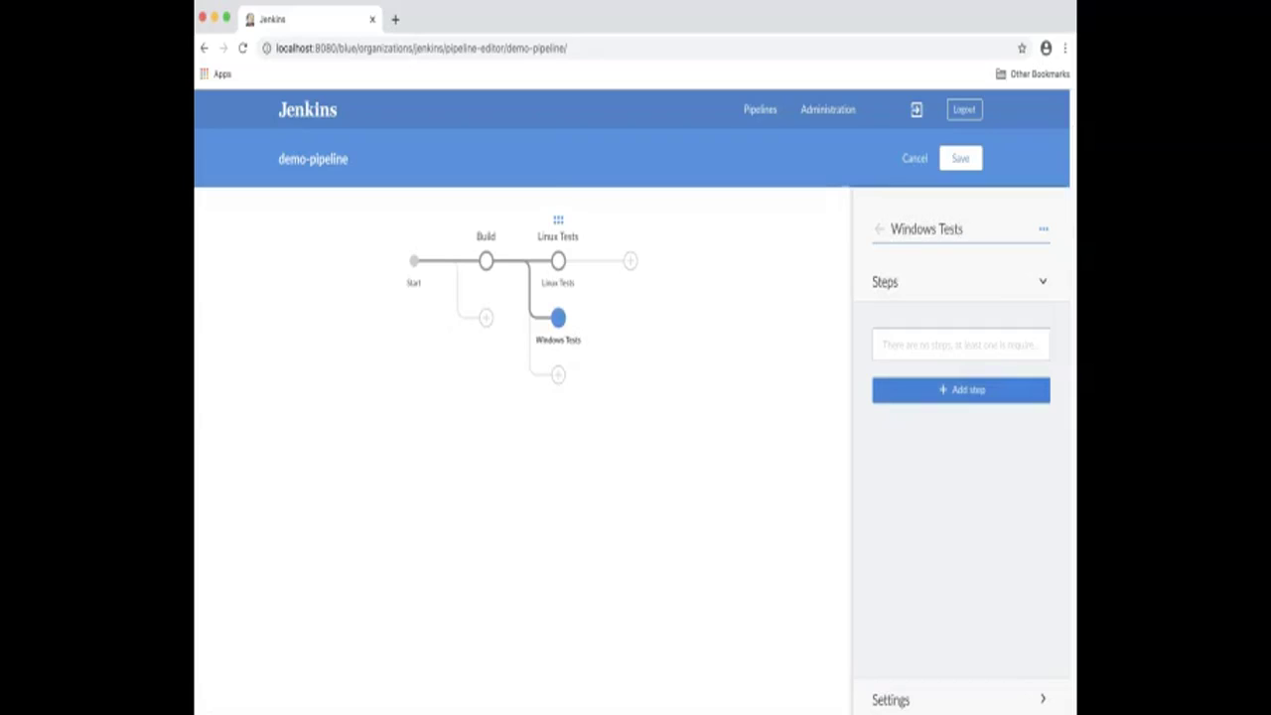
Add a Print Message step to the Windows Tests stage with the message "Windows Tests".
left_click(961, 390)
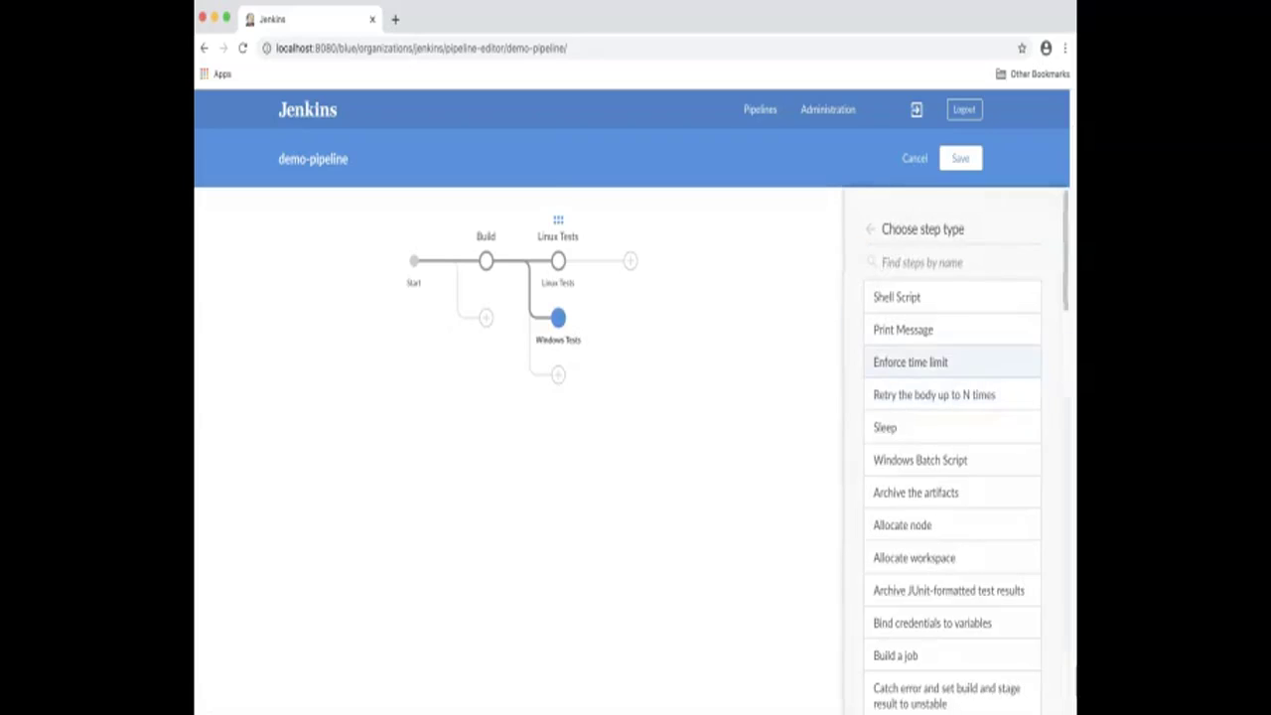
left_click(903, 329)
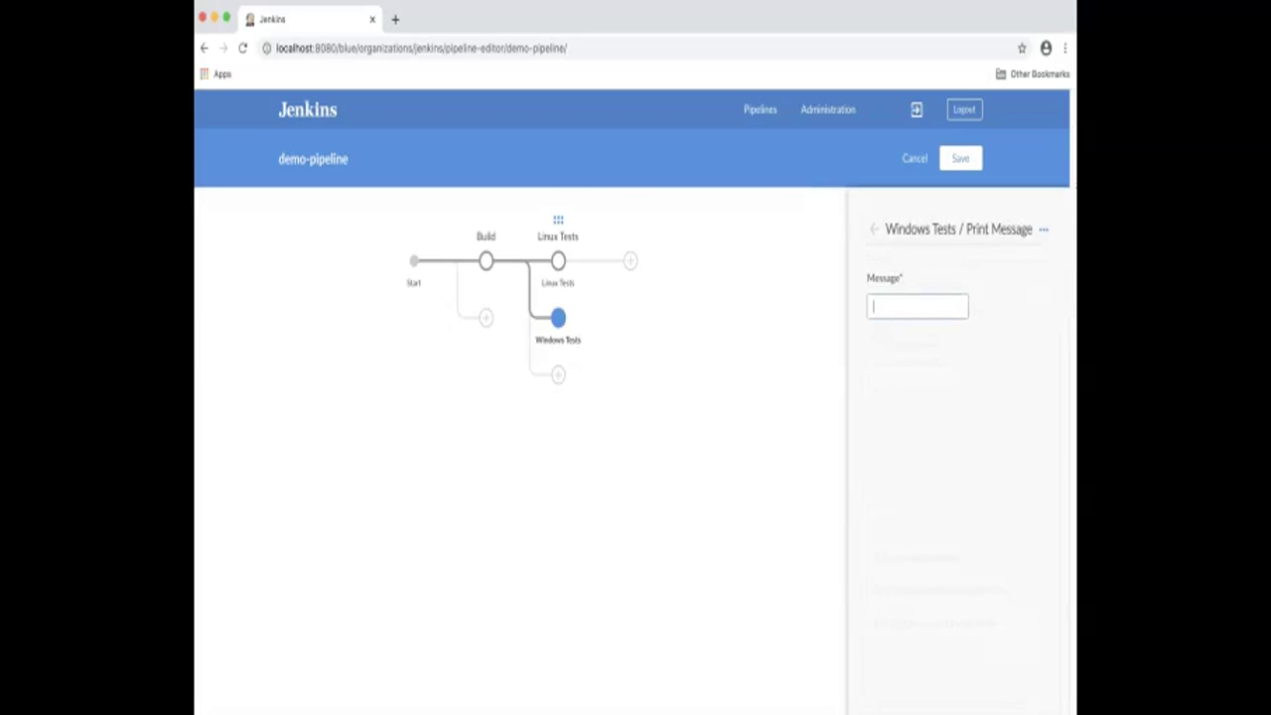
type("W")
type("ndows Tests")
left_click(874, 229)
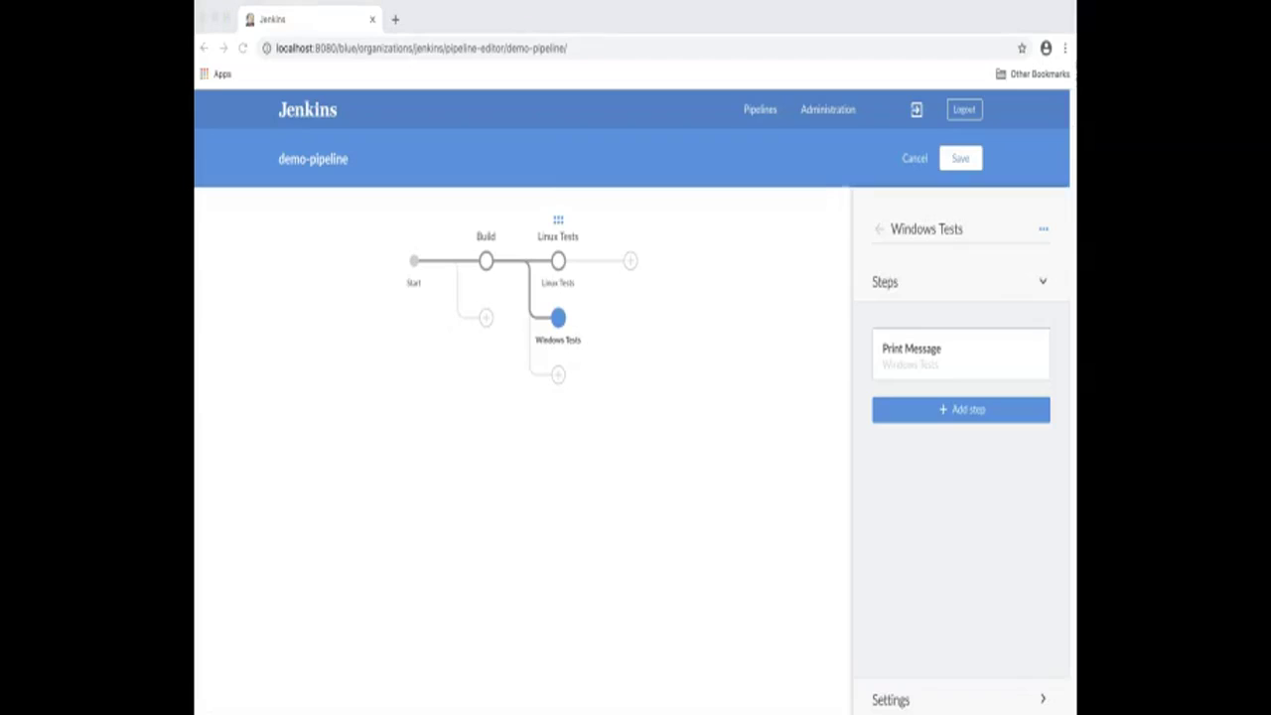
Add a new sequential stage after the parallel test stages and name it "Deploy Staging".
left_click(631, 260)
left_click(631, 261)
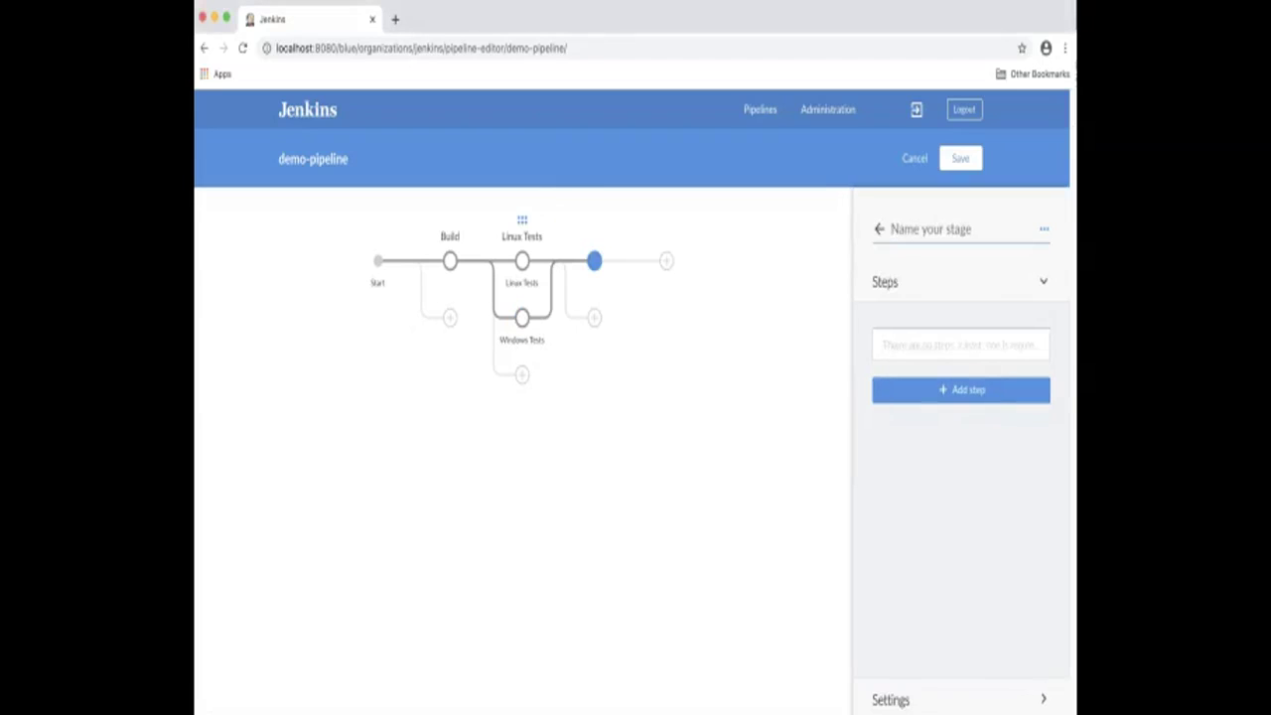
type("Deplo")
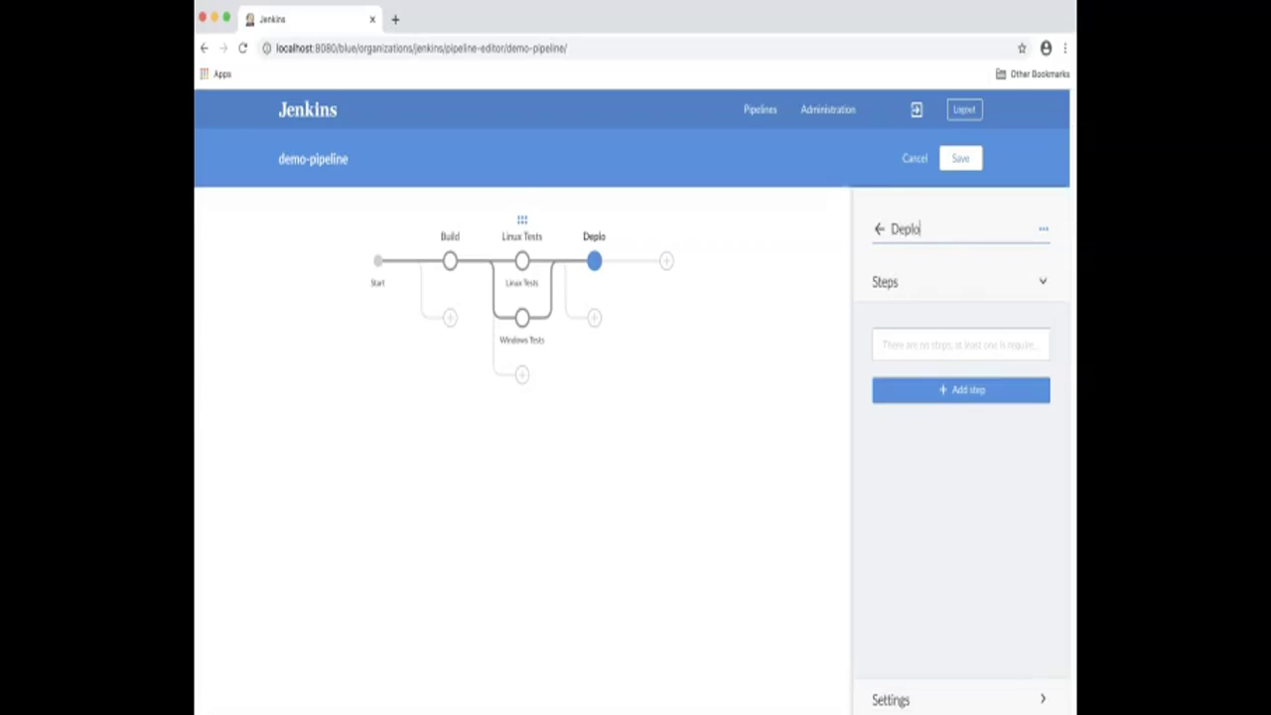
type("y Staging")
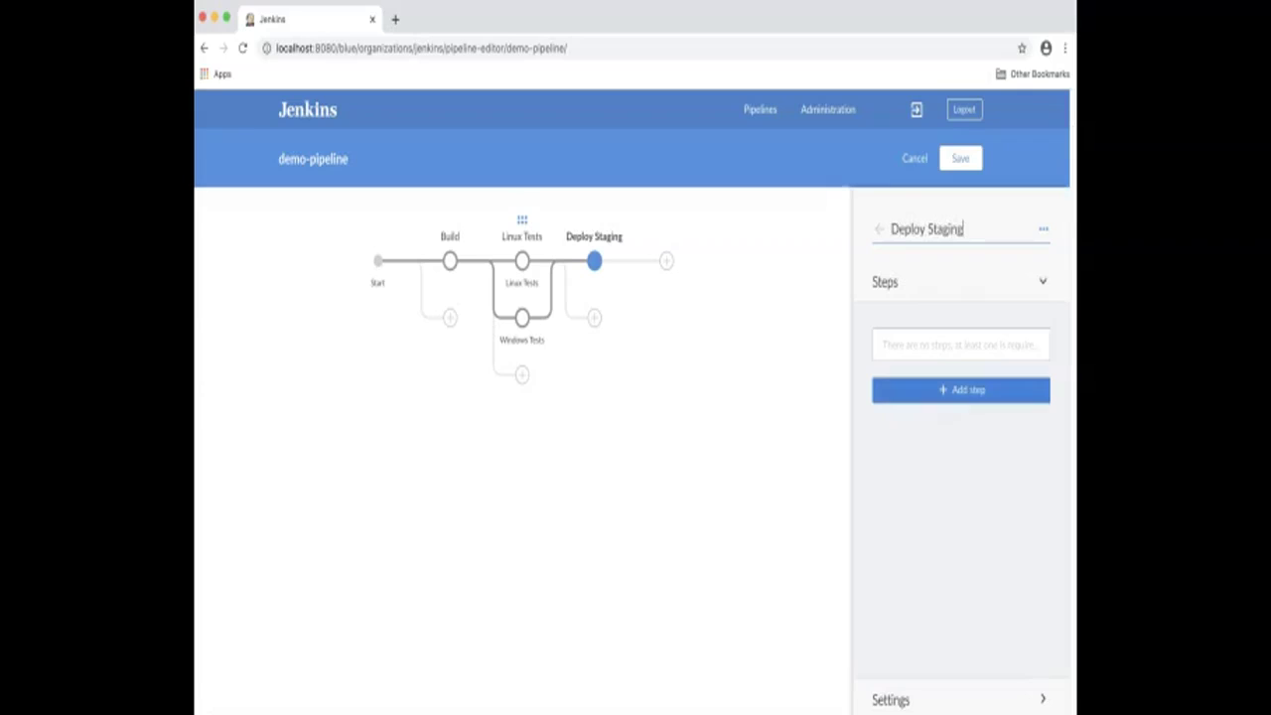
Add a Print Message step to the Deploy Staging stage with the message "Deploy to Staging environment".
left_click(961, 391)
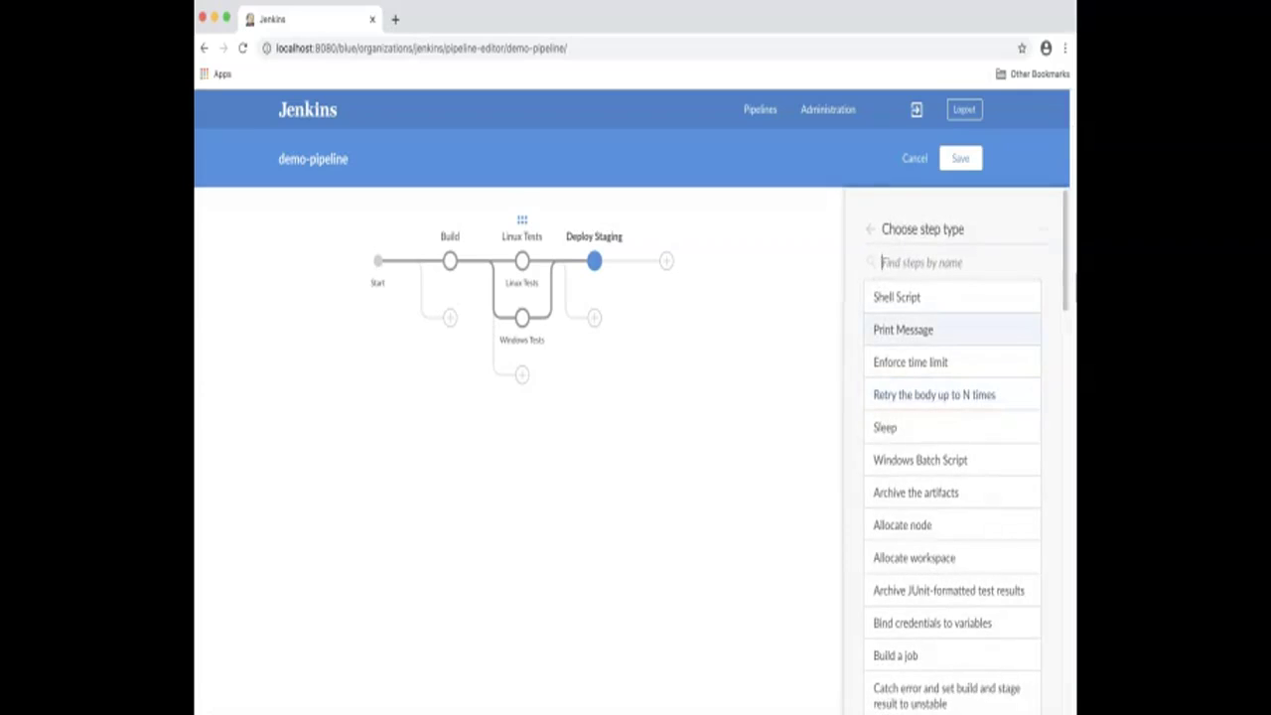
left_click(903, 330)
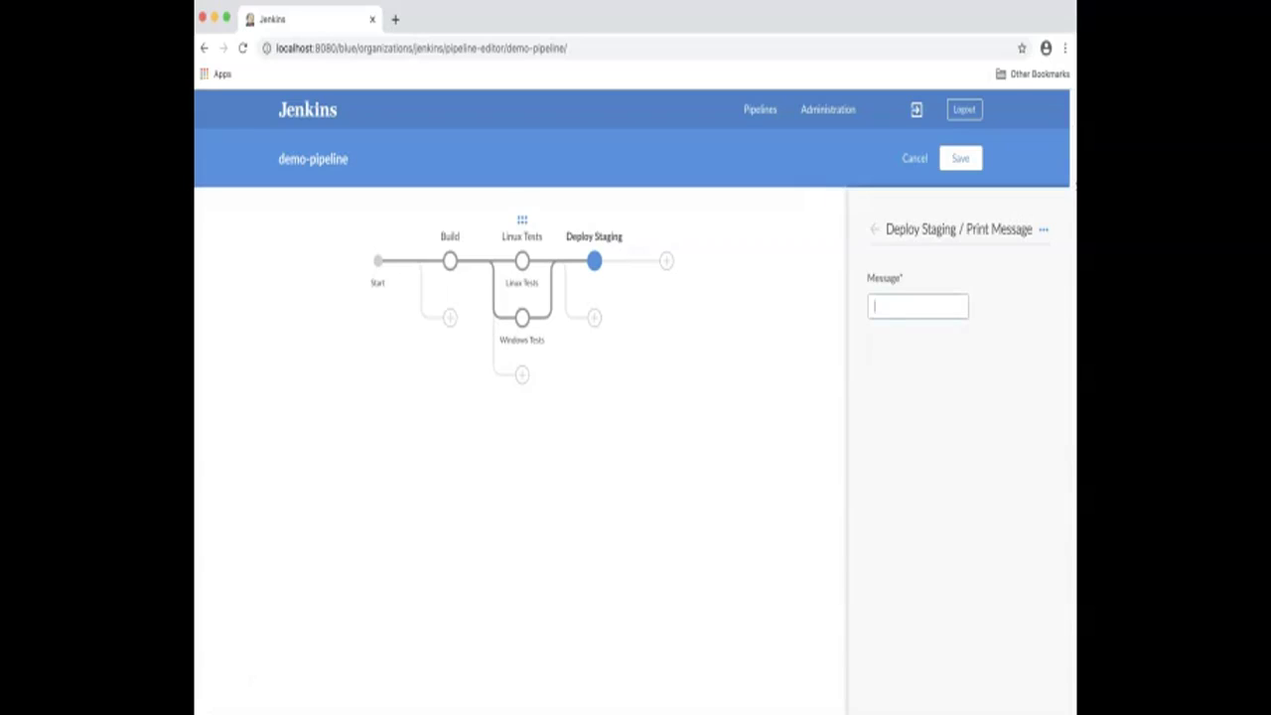
type("Deploy to Staging environment")
left_click(875, 230)
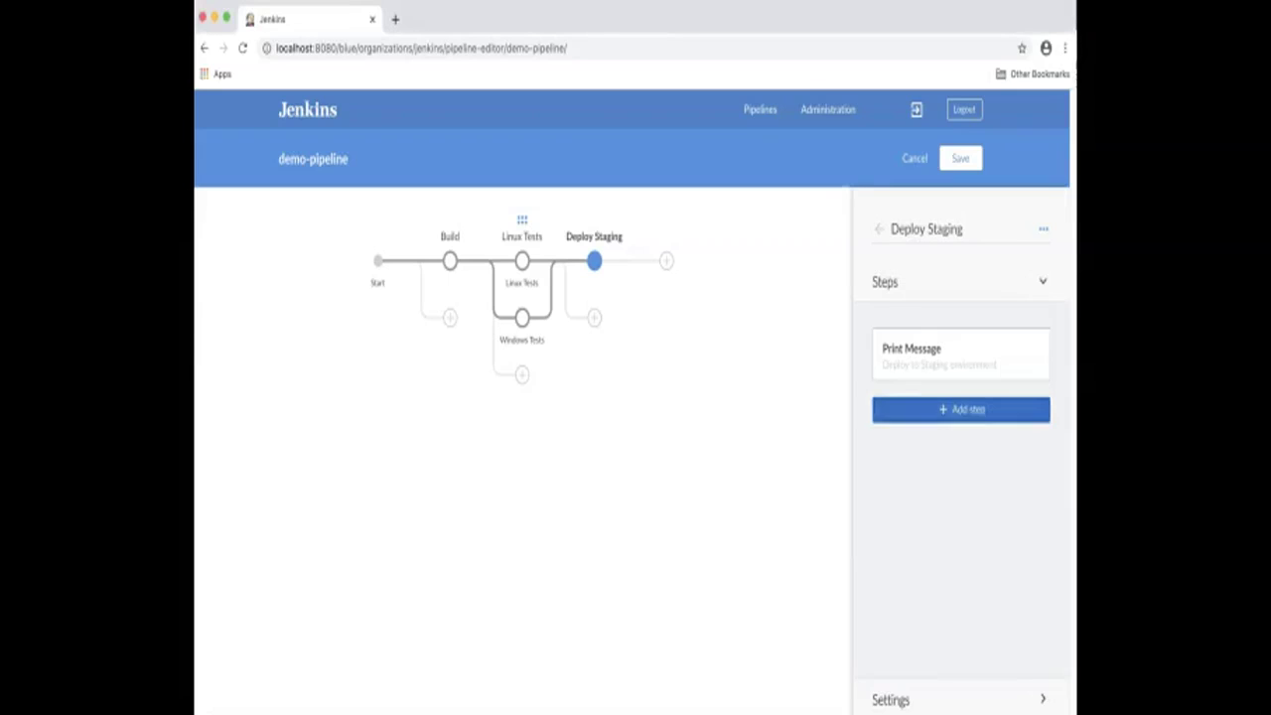
Find the "Wait for interactive input" step type by searching for "input" and add it to the Deploy Staging stage.
left_click(962, 407)
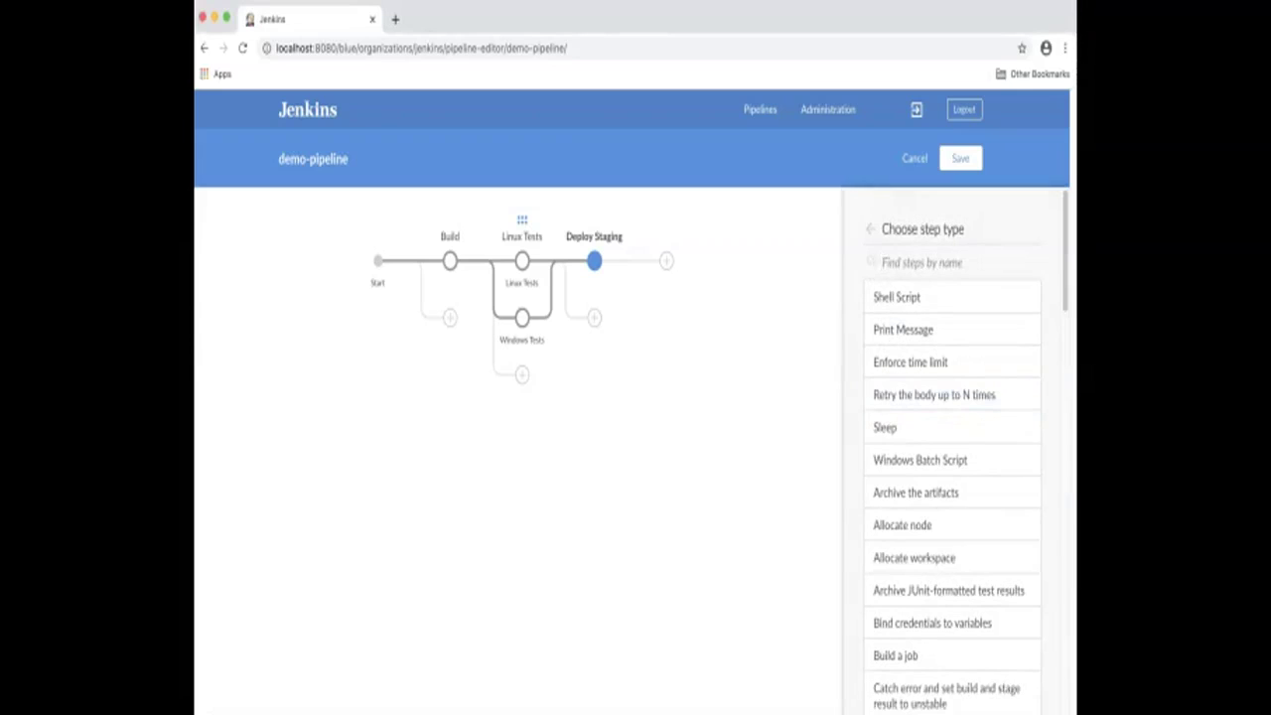
type("i")
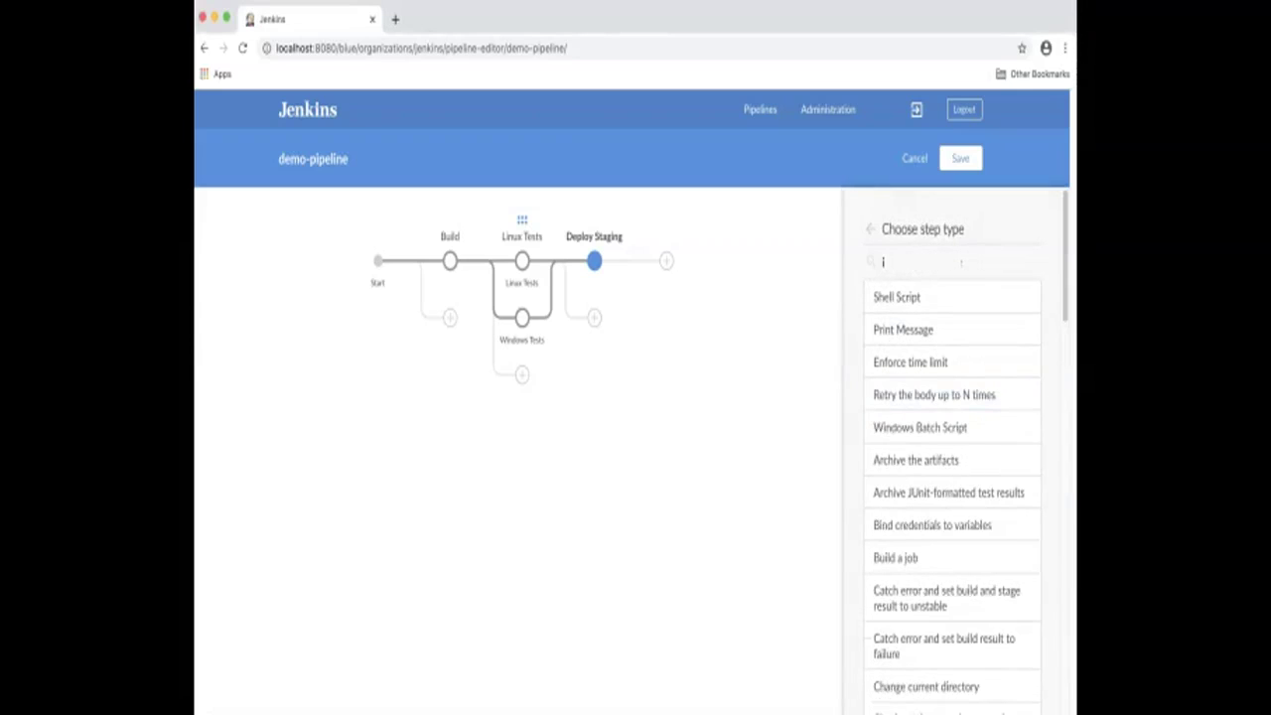
type("nput")
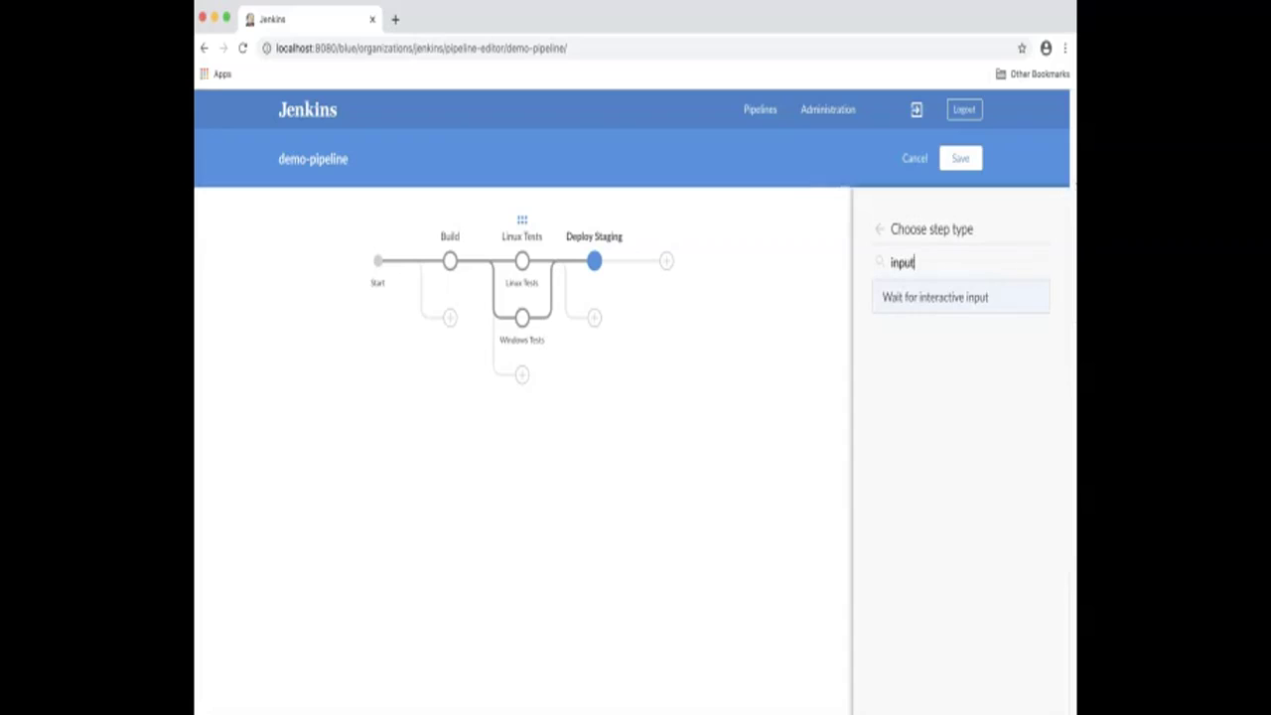
left_click(936, 297)
left_click(870, 307)
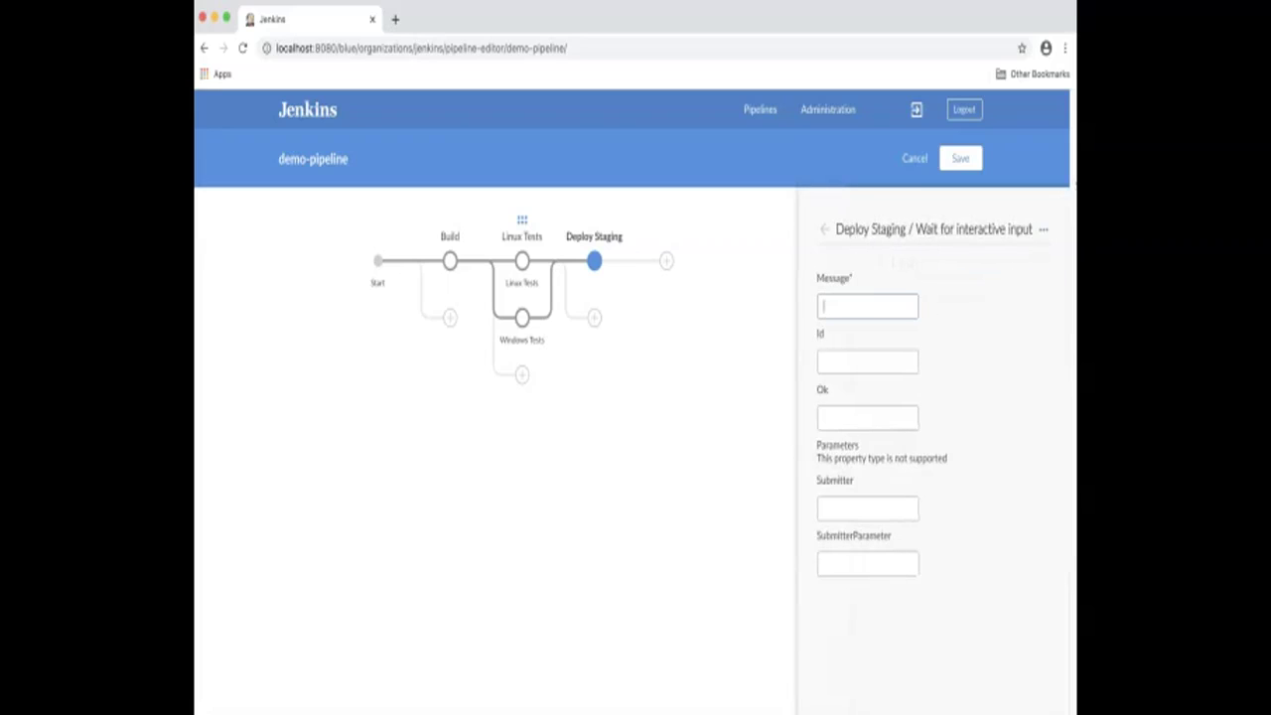